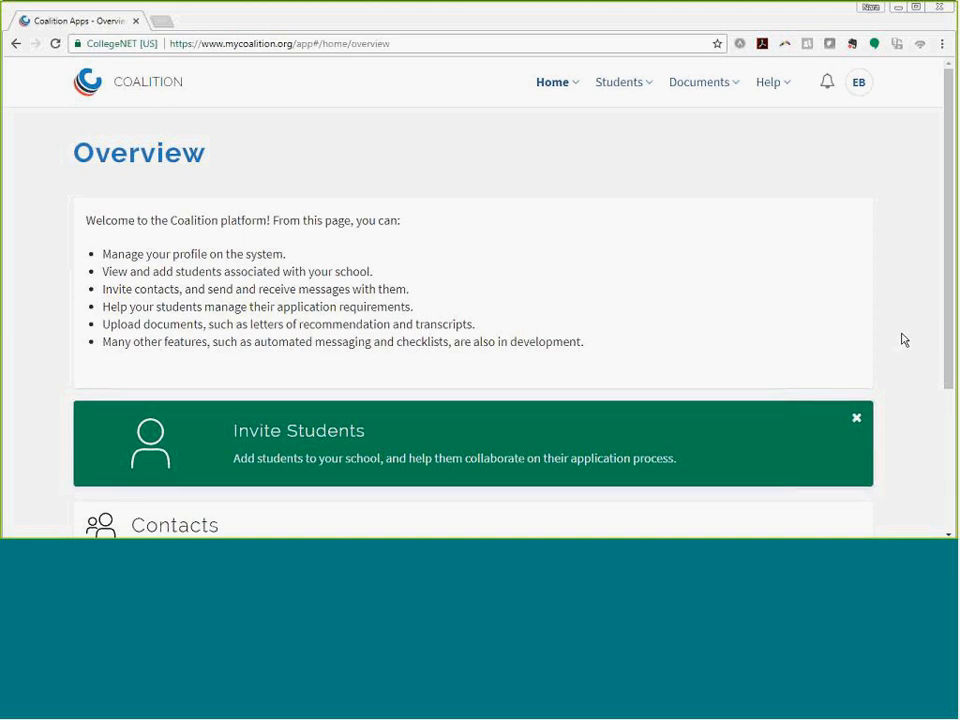
- Go to My Students, then load the Documents home table of academic recommendation requests
{"action": "scroll", "coordinate": [900, 339], "scroll_direction": "down", "scroll_amount": 3}
{"action": "scroll", "coordinate": [821, 212], "scroll_direction": "up", "scroll_amount": 3}
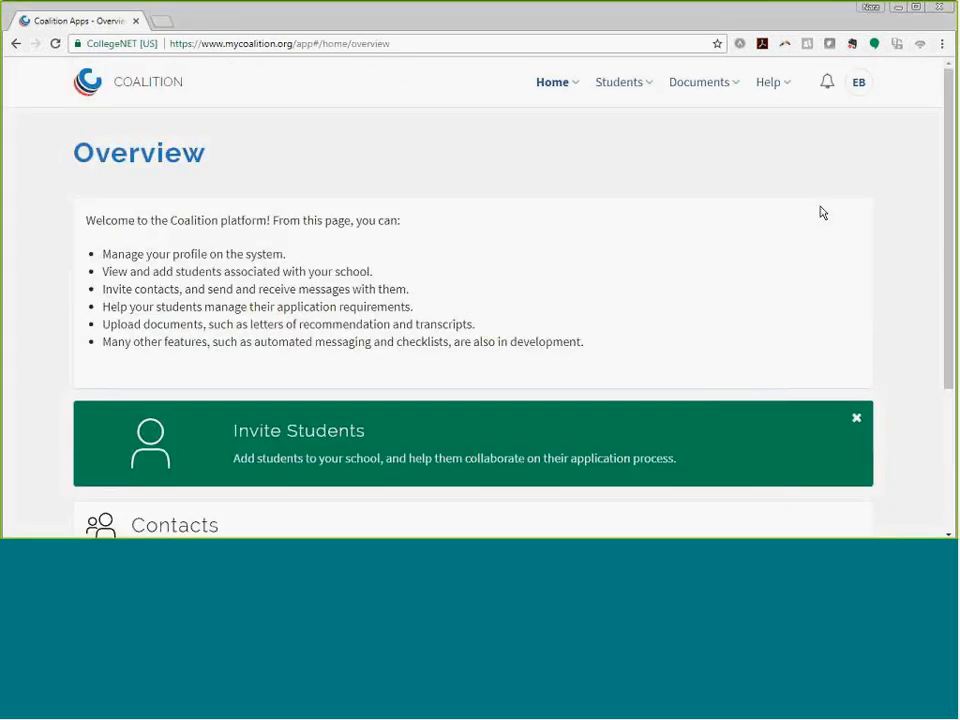
{"action": "left_click", "coordinate": [626, 90]}
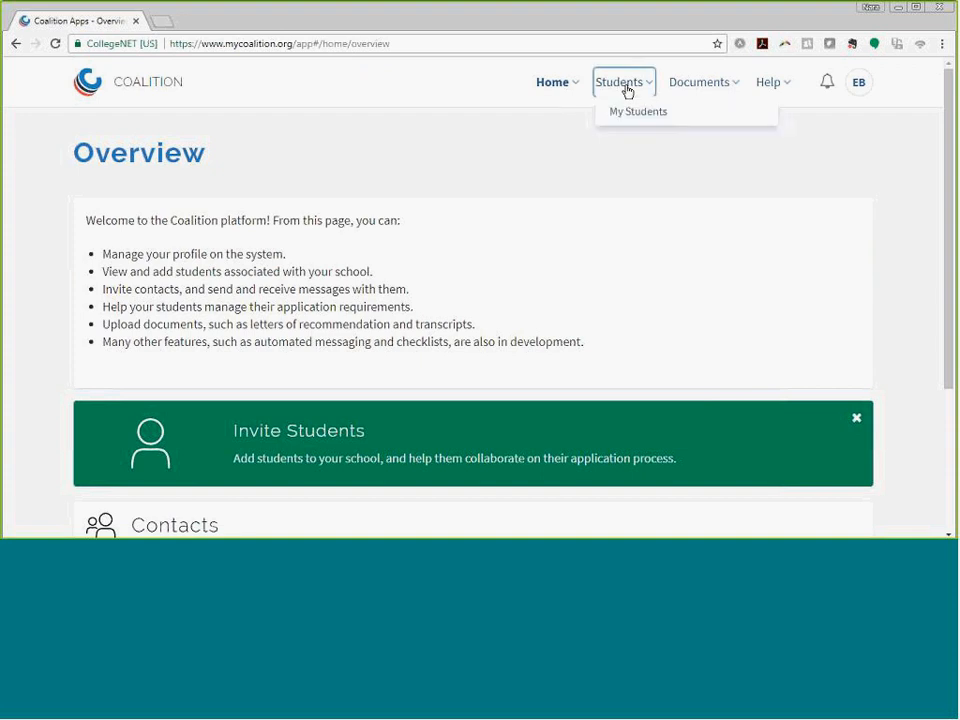
{"action": "left_click", "coordinate": [626, 113]}
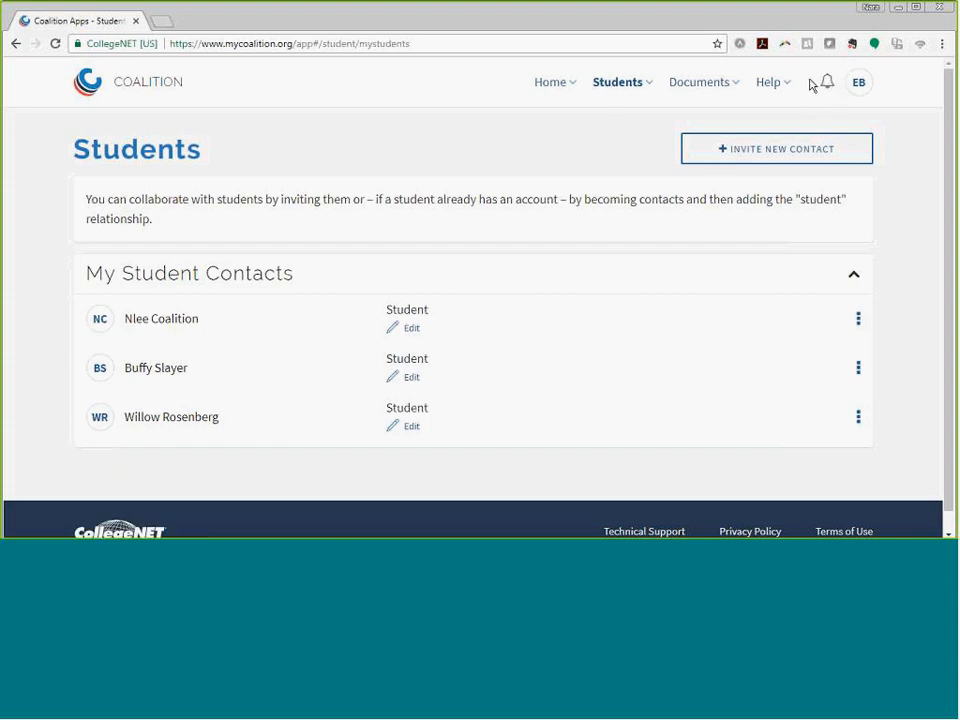
{"action": "left_click", "coordinate": [718, 91]}
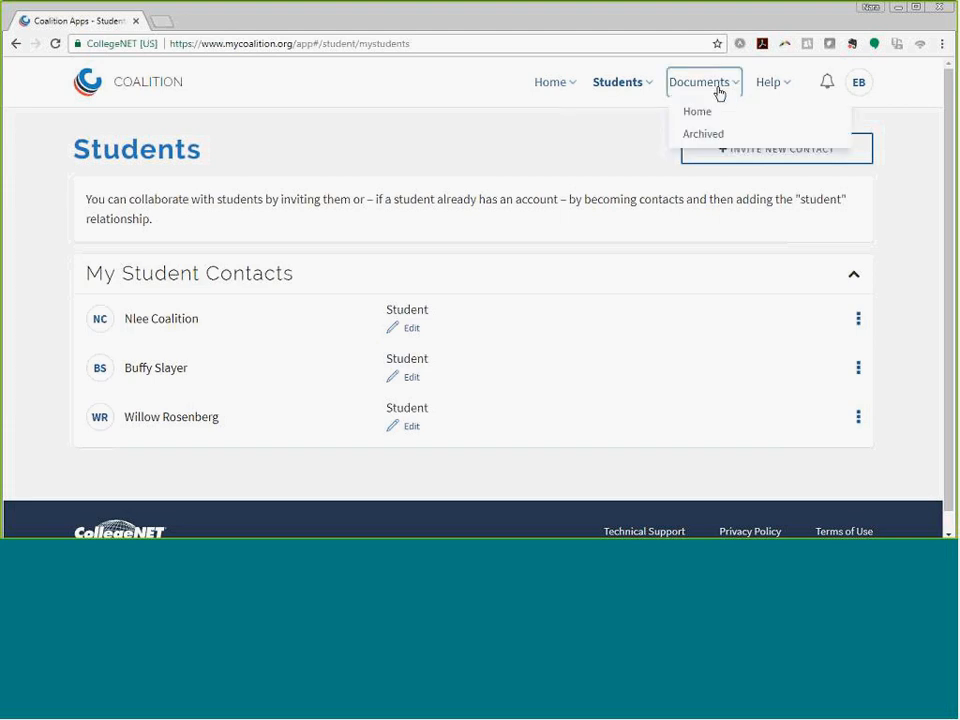
{"action": "left_click", "coordinate": [700, 119]}
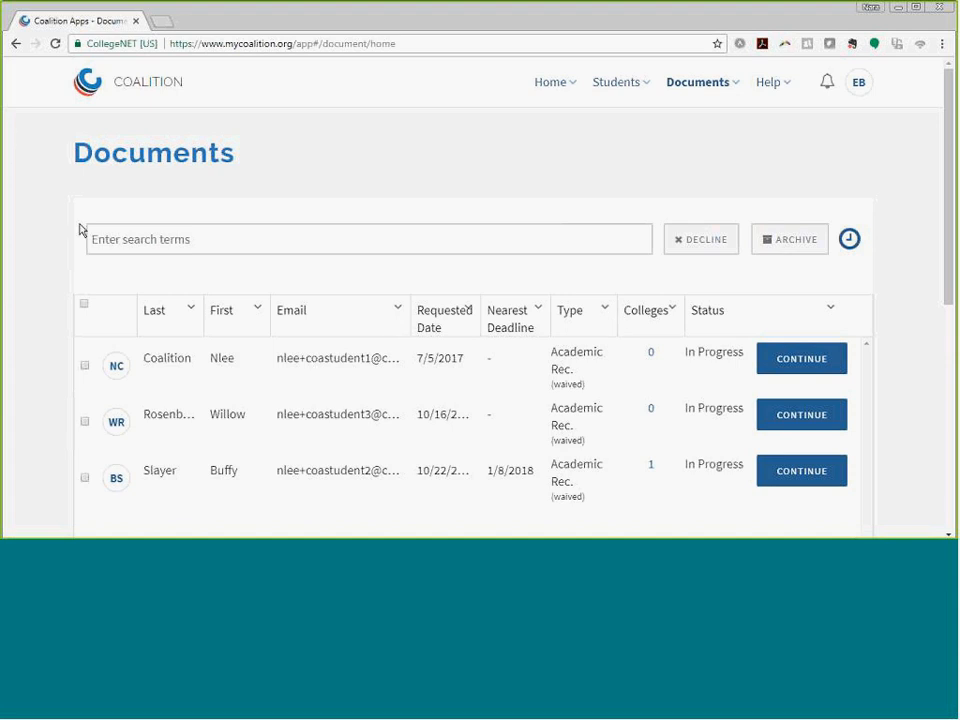
{"action": "left_click", "coordinate": [677, 88]}
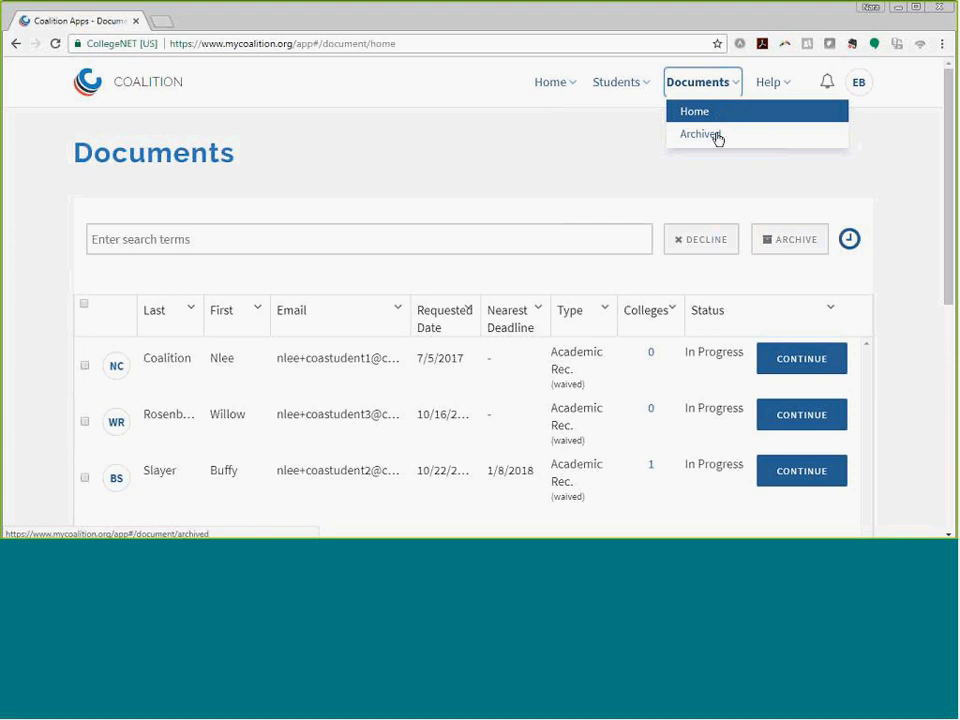
{"action": "left_click", "coordinate": [30, 273]}
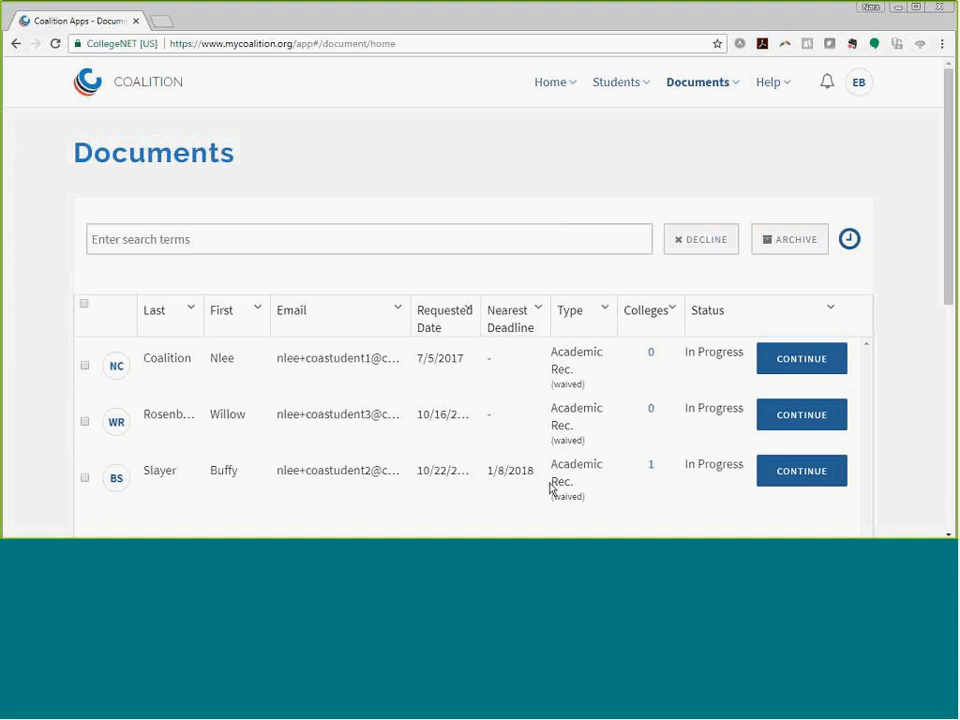
{"action": "left_click", "coordinate": [777, 471]}
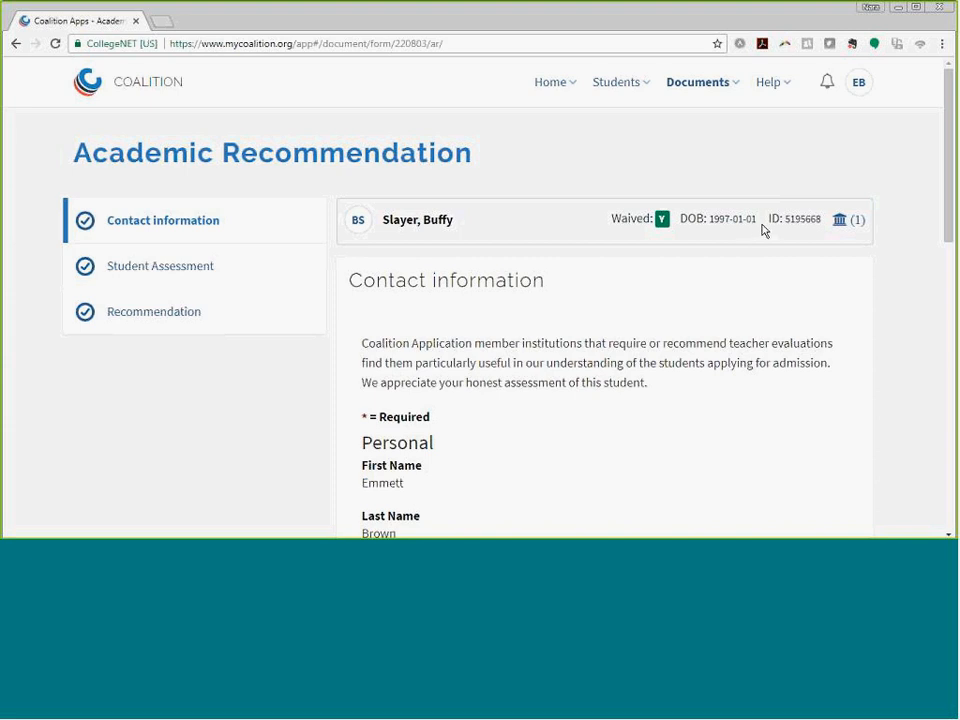
- Expand the third student's list of colleges, then collapse it again
{"action": "left_click", "coordinate": [845, 227]}
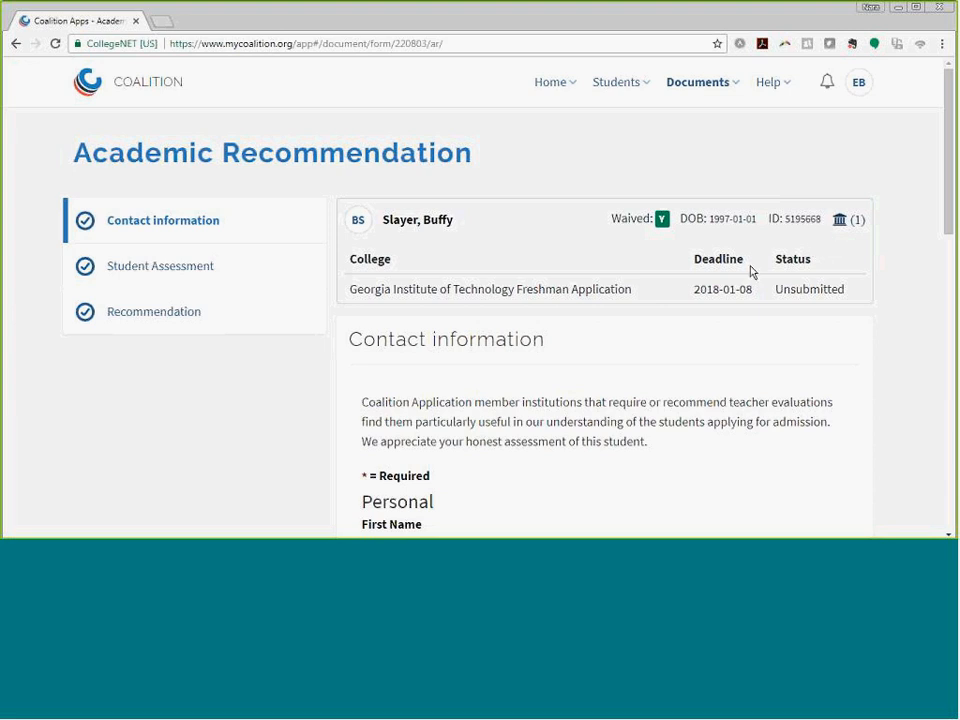
{"action": "left_click", "coordinate": [843, 221]}
{"action": "scroll", "coordinate": [381, 302], "scroll_direction": "down", "scroll_amount": 1}
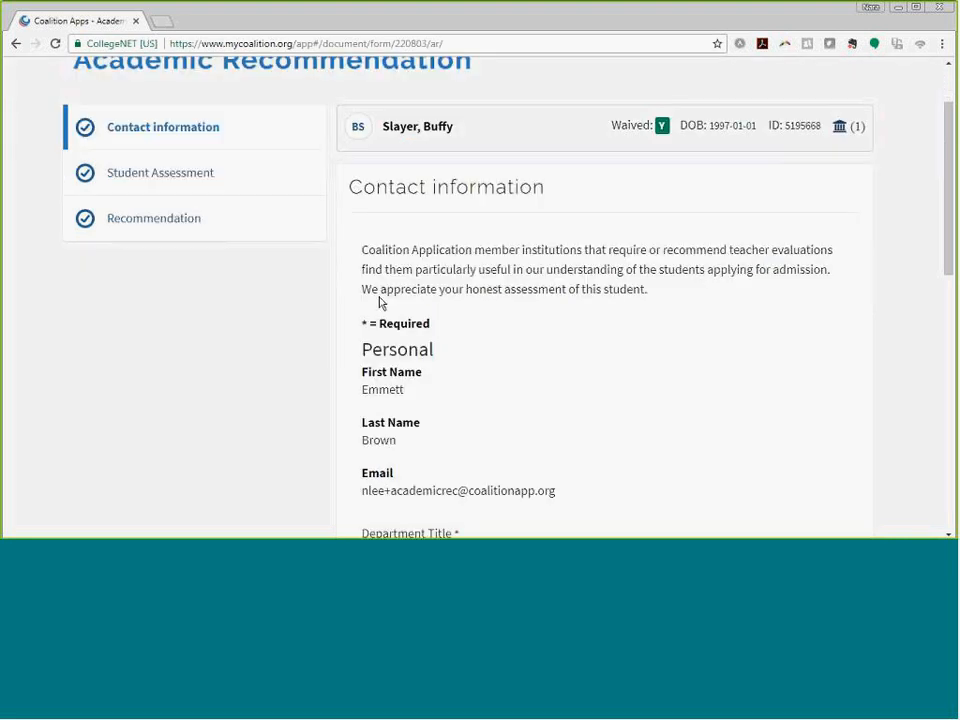
{"action": "scroll", "coordinate": [365, 240], "scroll_direction": "down", "scroll_amount": 1}
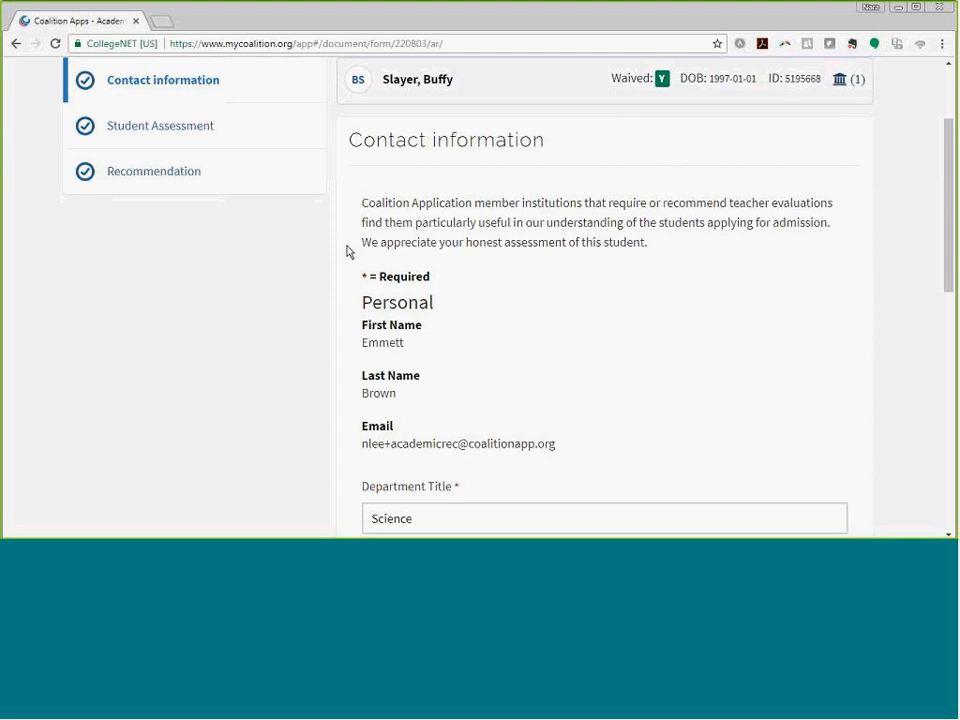
{"action": "scroll", "coordinate": [352, 243], "scroll_direction": "down", "scroll_amount": 2}
{"action": "scroll", "coordinate": [350, 257], "scroll_direction": "down", "scroll_amount": 1}
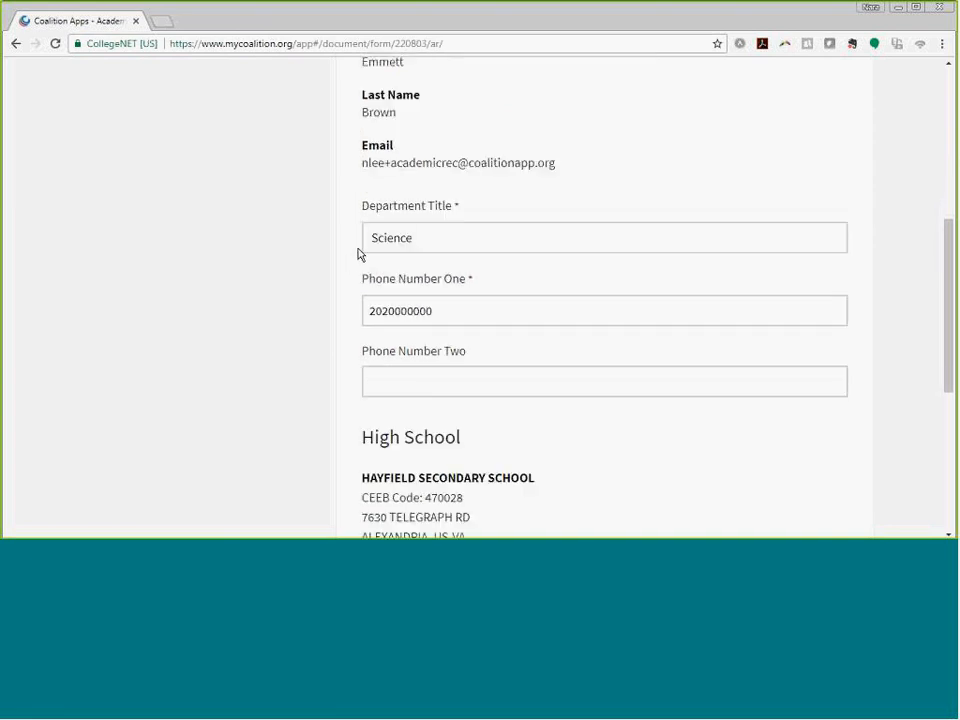
{"action": "scroll", "coordinate": [359, 254], "scroll_direction": "down", "scroll_amount": 2}
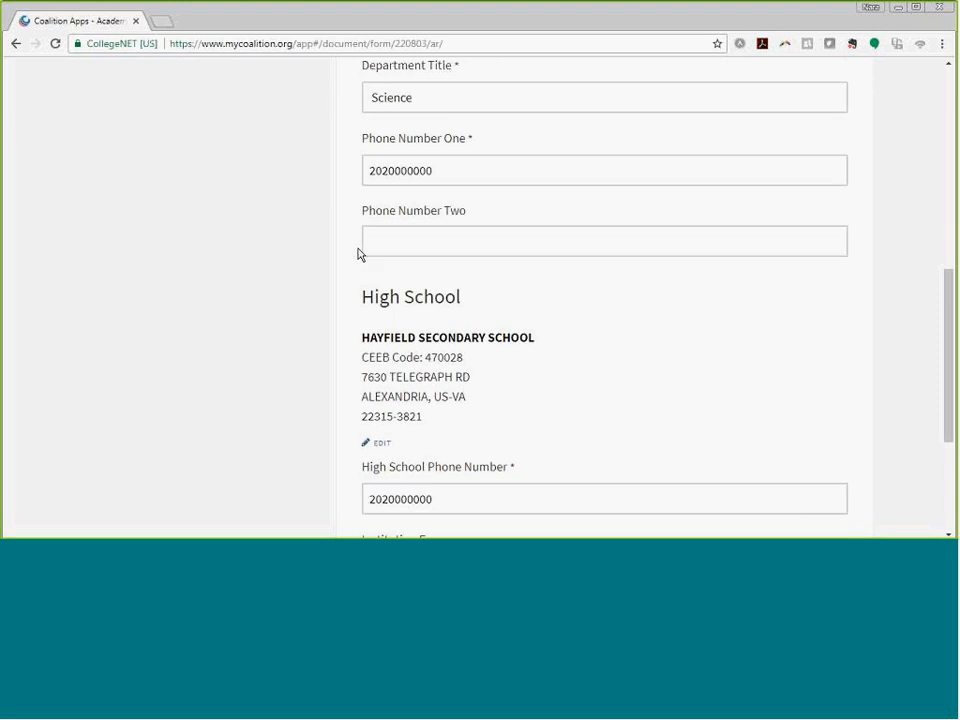
{"action": "scroll", "coordinate": [360, 255], "scroll_direction": "down", "scroll_amount": 1}
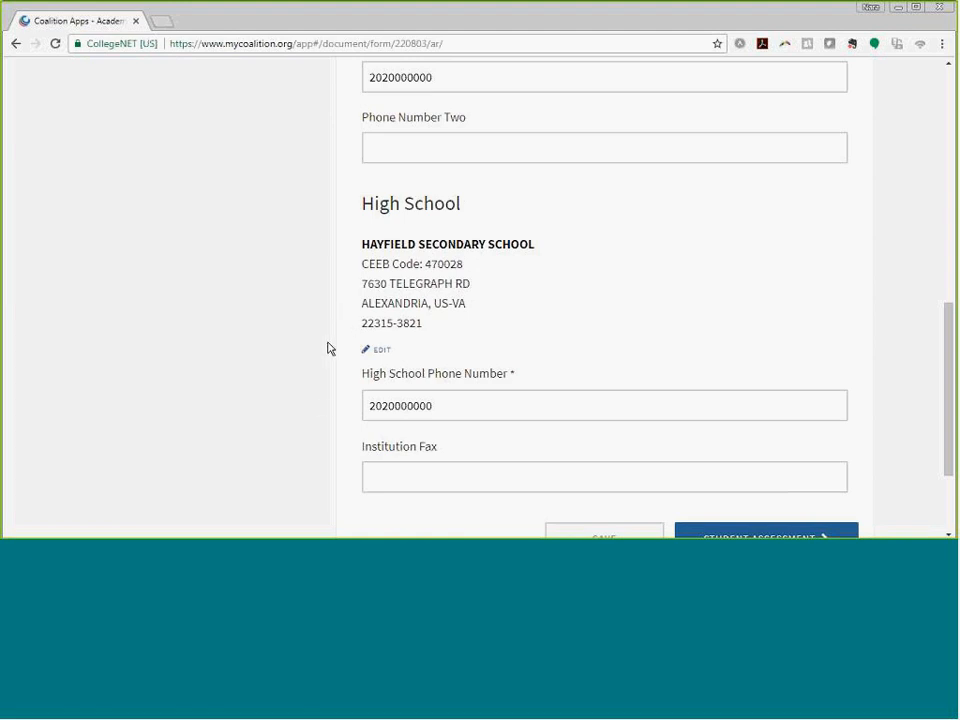
{"action": "scroll", "coordinate": [325, 400], "scroll_direction": "down", "scroll_amount": 1}
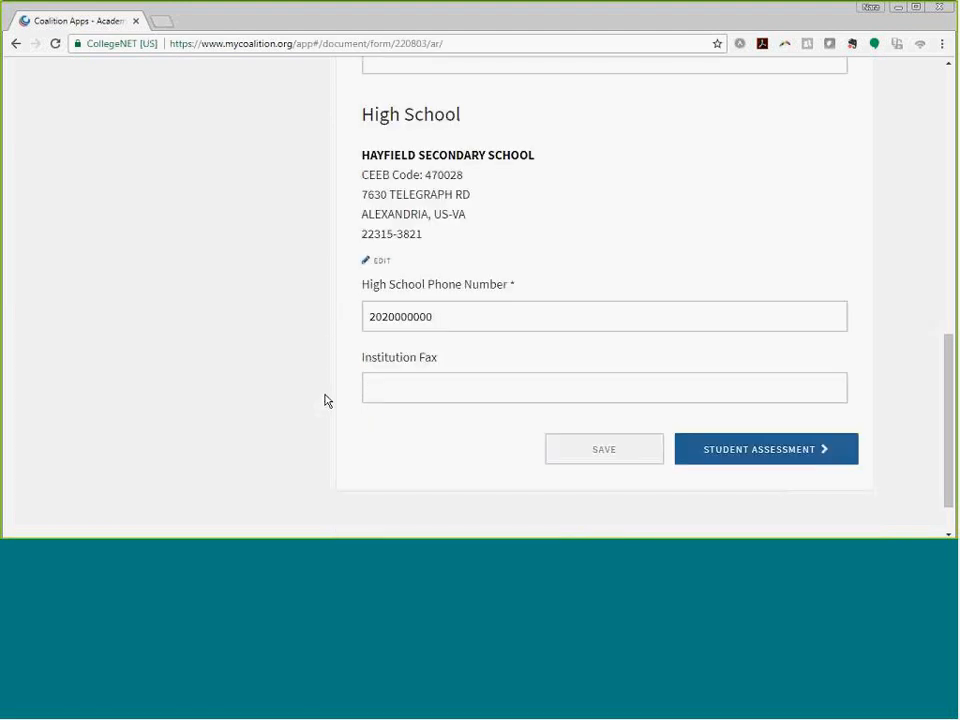
- Advance from Contact information to the Student Assessment step
{"action": "left_click", "coordinate": [771, 451]}
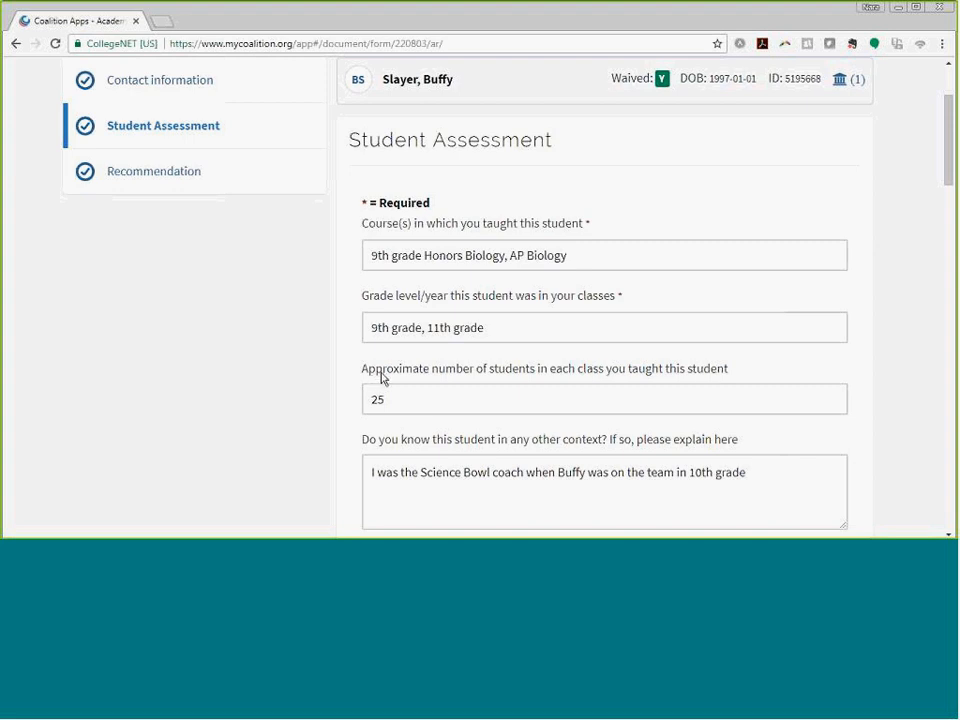
{"action": "scroll", "coordinate": [346, 379], "scroll_direction": "down", "scroll_amount": 1}
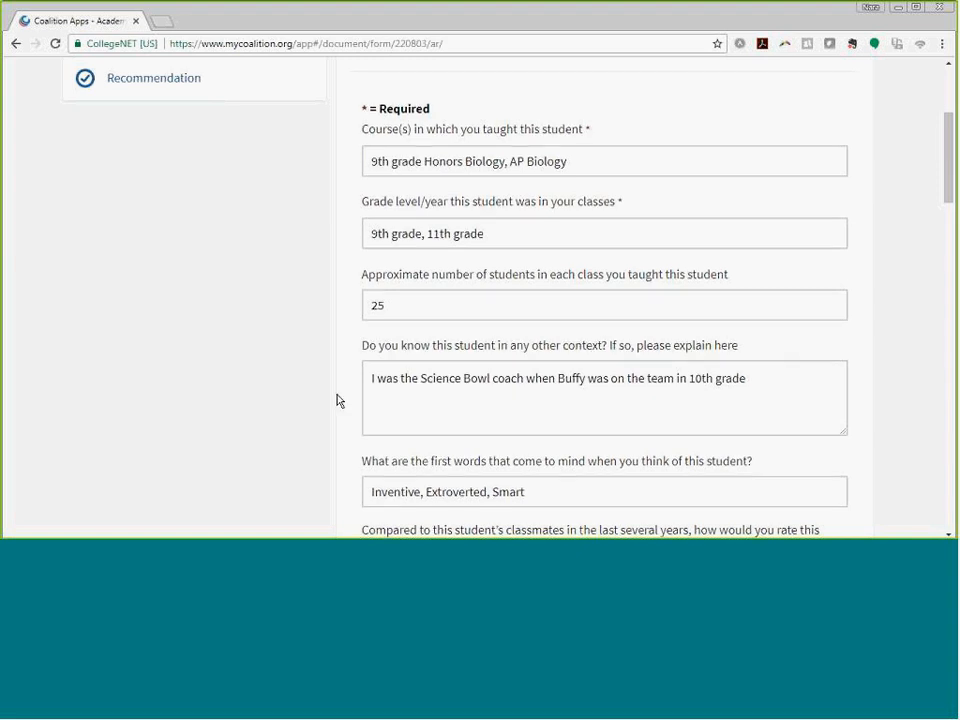
{"action": "scroll", "coordinate": [337, 400], "scroll_direction": "down", "scroll_amount": 1}
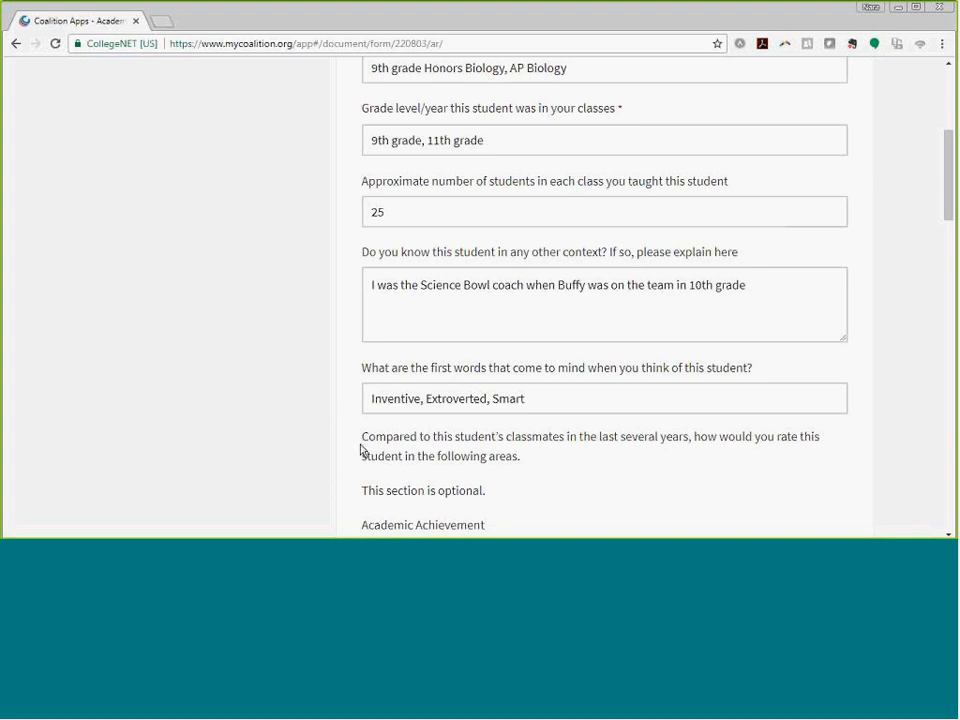
- Review the rating scales, then set the Academic Achievement slider to Very Good
{"action": "scroll", "coordinate": [361, 450], "scroll_direction": "down", "scroll_amount": 3}
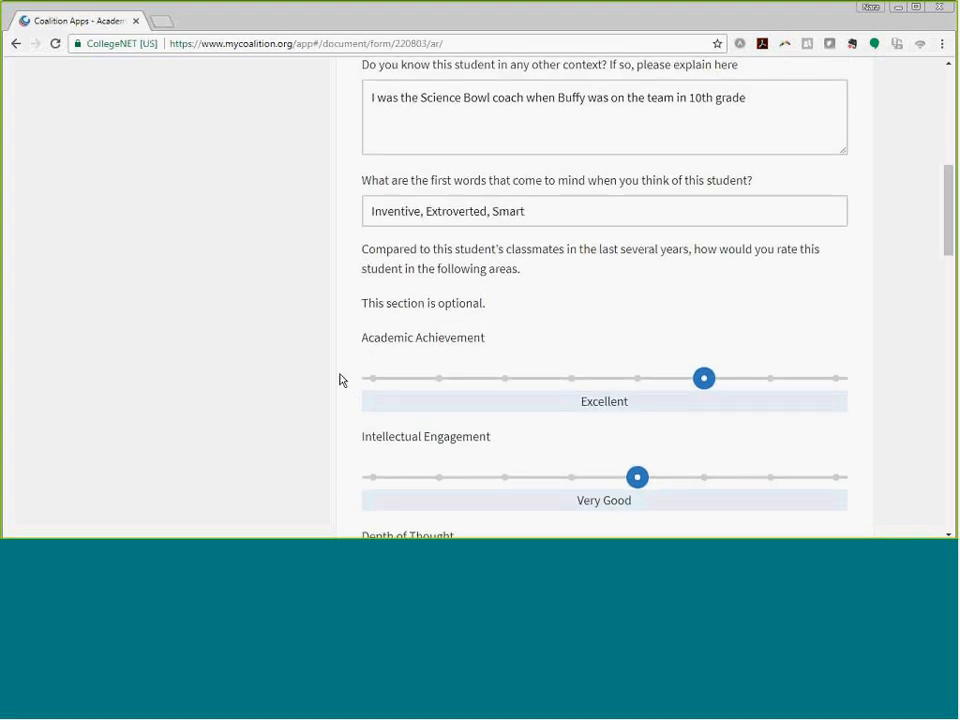
{"action": "scroll", "coordinate": [350, 370], "scroll_direction": "down", "scroll_amount": 1}
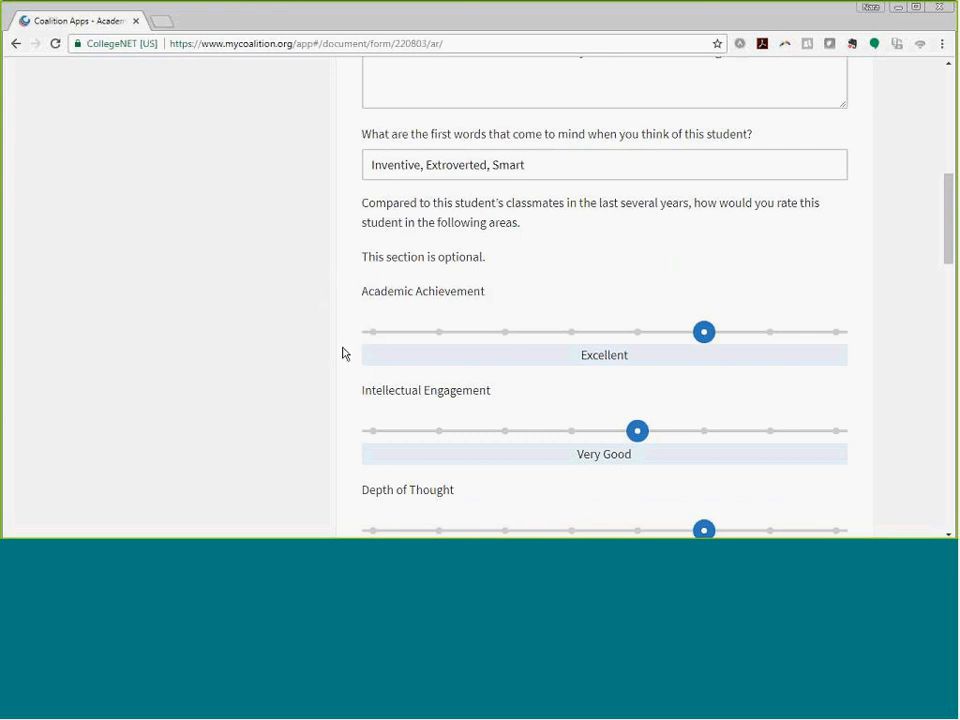
{"action": "scroll", "coordinate": [346, 378], "scroll_direction": "down", "scroll_amount": 3}
{"action": "scroll", "coordinate": [346, 378], "scroll_direction": "down", "scroll_amount": 5}
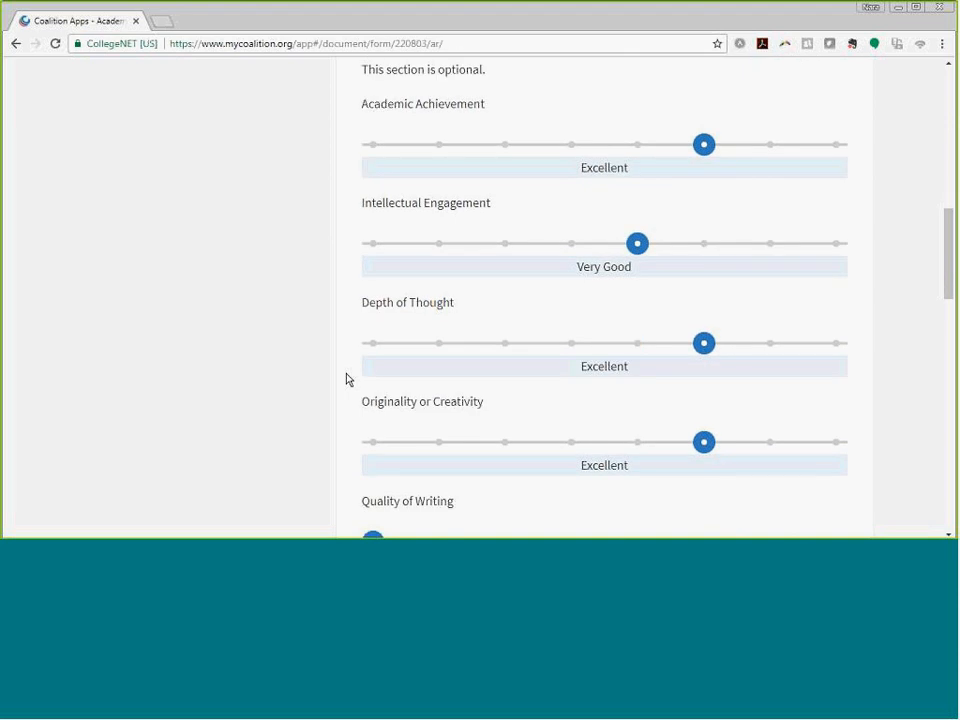
{"action": "scroll", "coordinate": [346, 378], "scroll_direction": "down", "scroll_amount": 7}
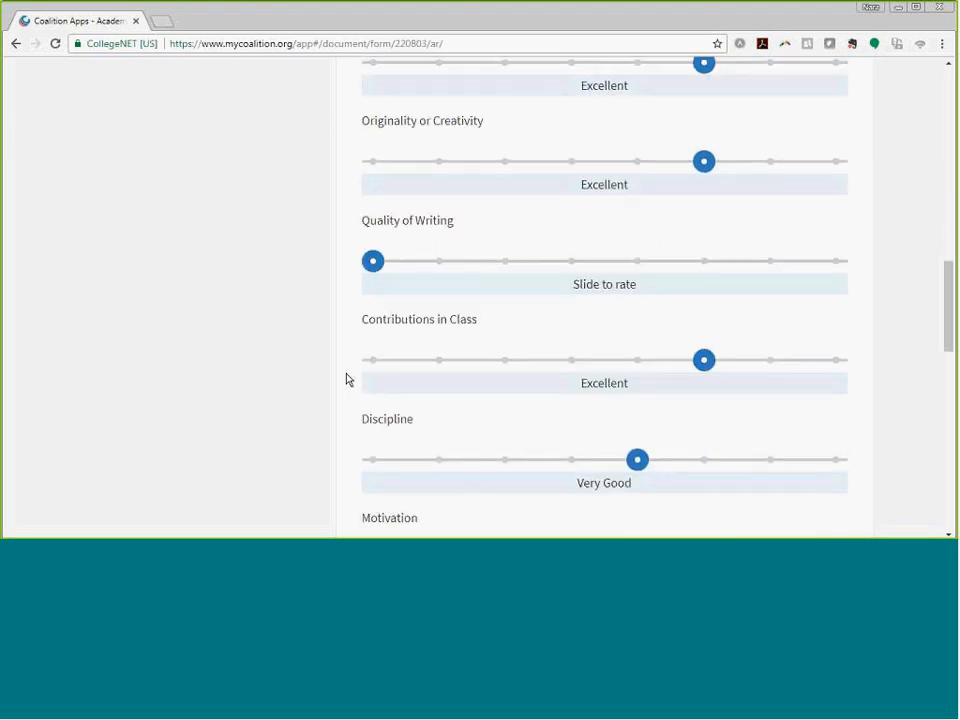
{"action": "scroll", "coordinate": [346, 378], "scroll_direction": "down", "scroll_amount": 2}
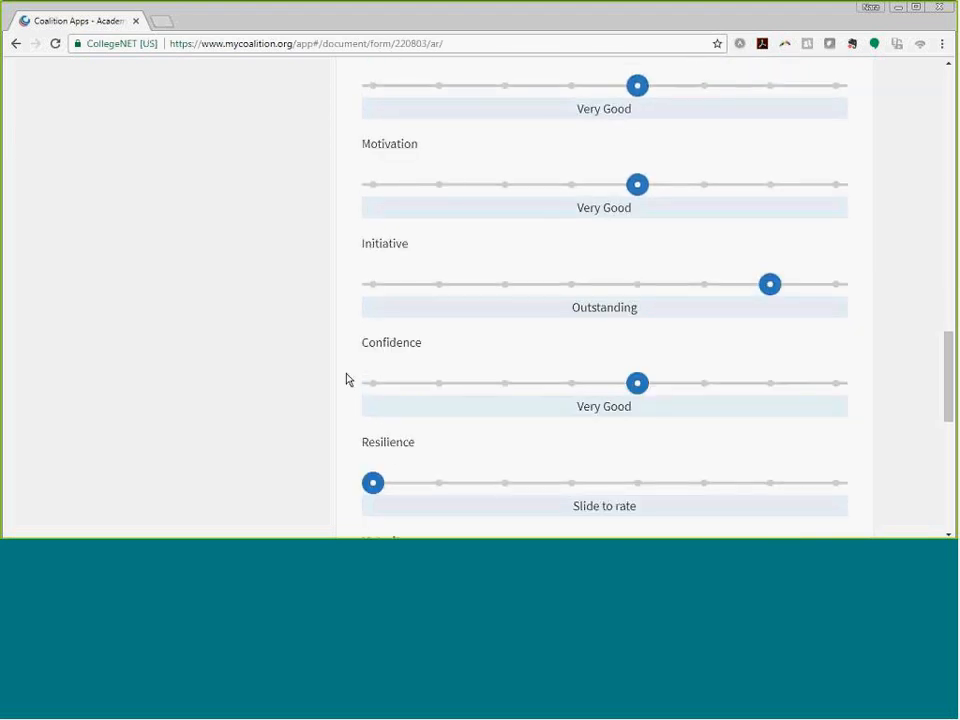
{"action": "scroll", "coordinate": [346, 378], "scroll_direction": "down", "scroll_amount": 2}
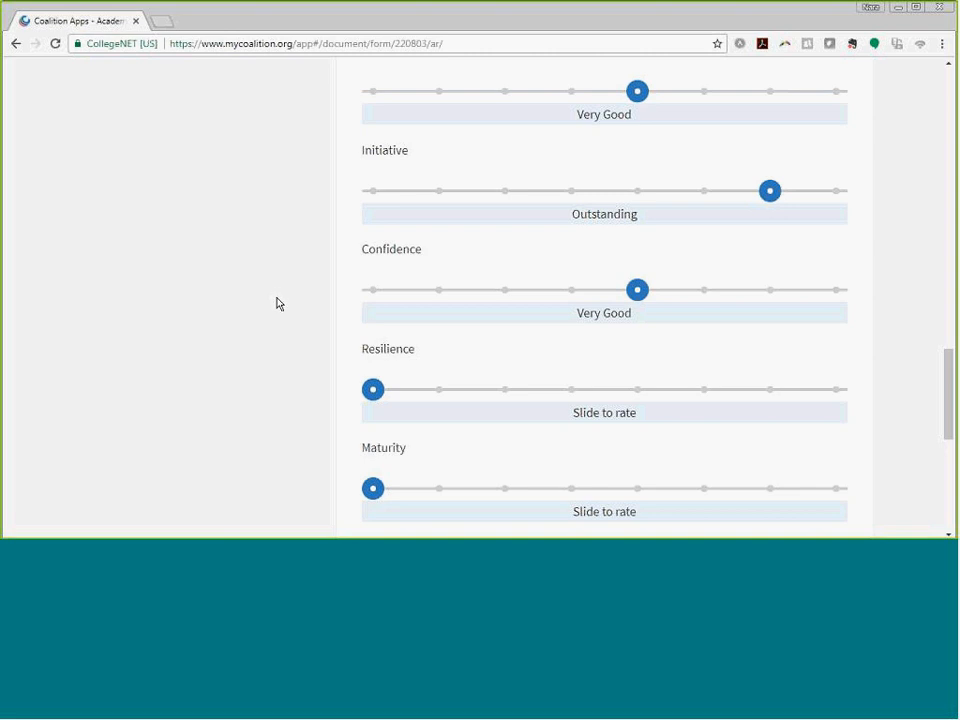
{"action": "scroll", "coordinate": [278, 303], "scroll_direction": "down", "scroll_amount": 3}
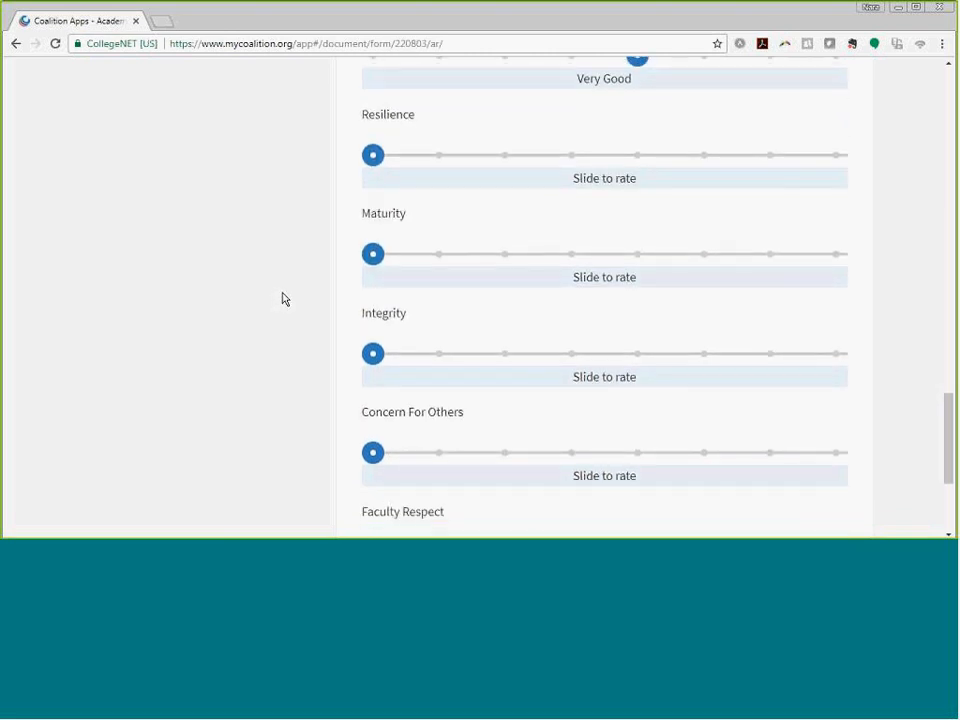
{"action": "scroll", "coordinate": [251, 339], "scroll_direction": "down", "scroll_amount": 1}
{"action": "scroll", "coordinate": [254, 339], "scroll_direction": "up", "scroll_amount": 2}
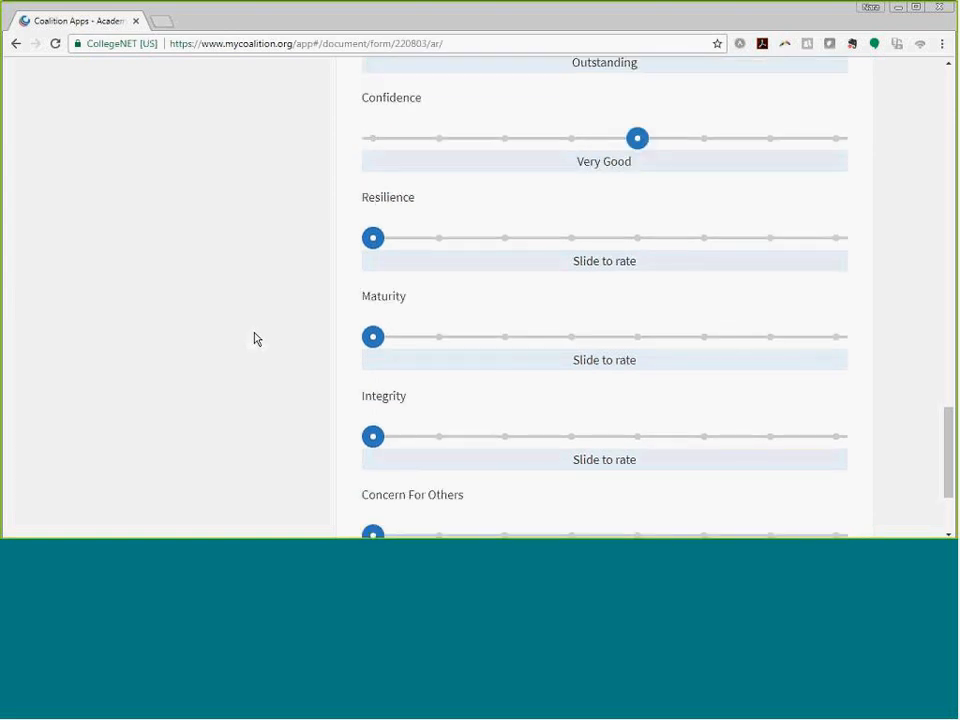
{"action": "scroll", "coordinate": [255, 336], "scroll_direction": "up", "scroll_amount": 4}
{"action": "scroll", "coordinate": [325, 270], "scroll_direction": "up", "scroll_amount": 1}
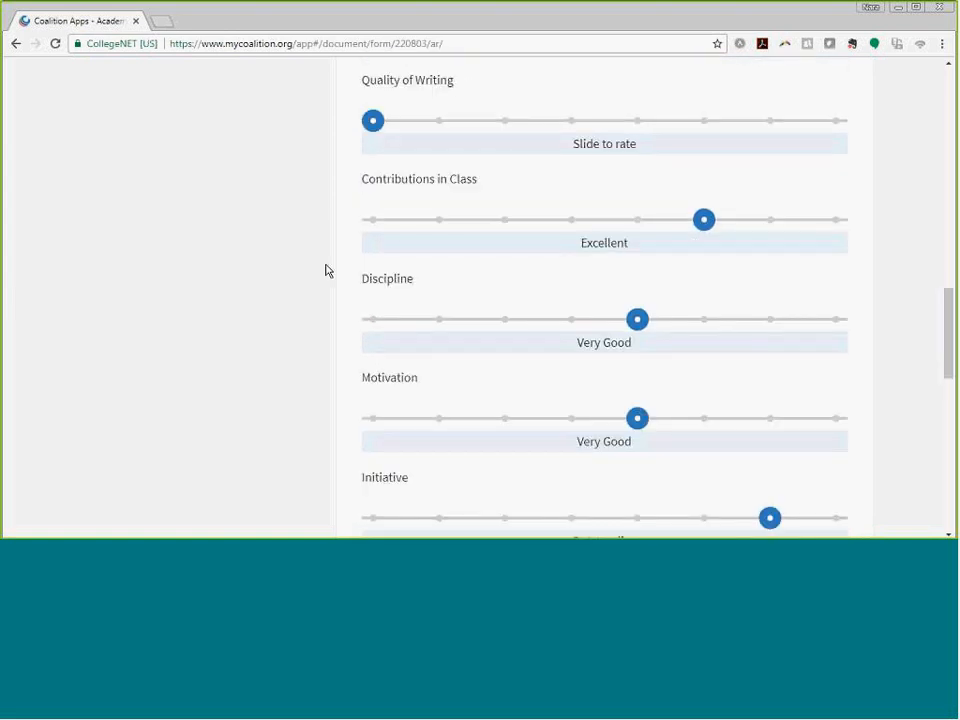
{"action": "scroll", "coordinate": [325, 270], "scroll_direction": "up", "scroll_amount": 2}
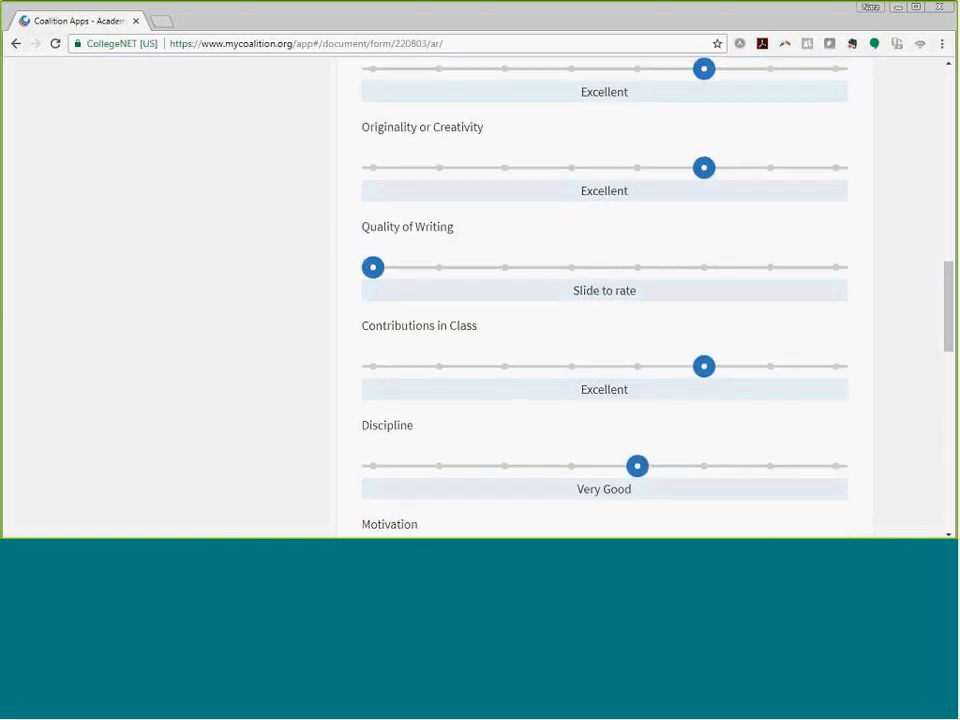
{"action": "scroll", "coordinate": [360, 257], "scroll_direction": "up", "scroll_amount": 4}
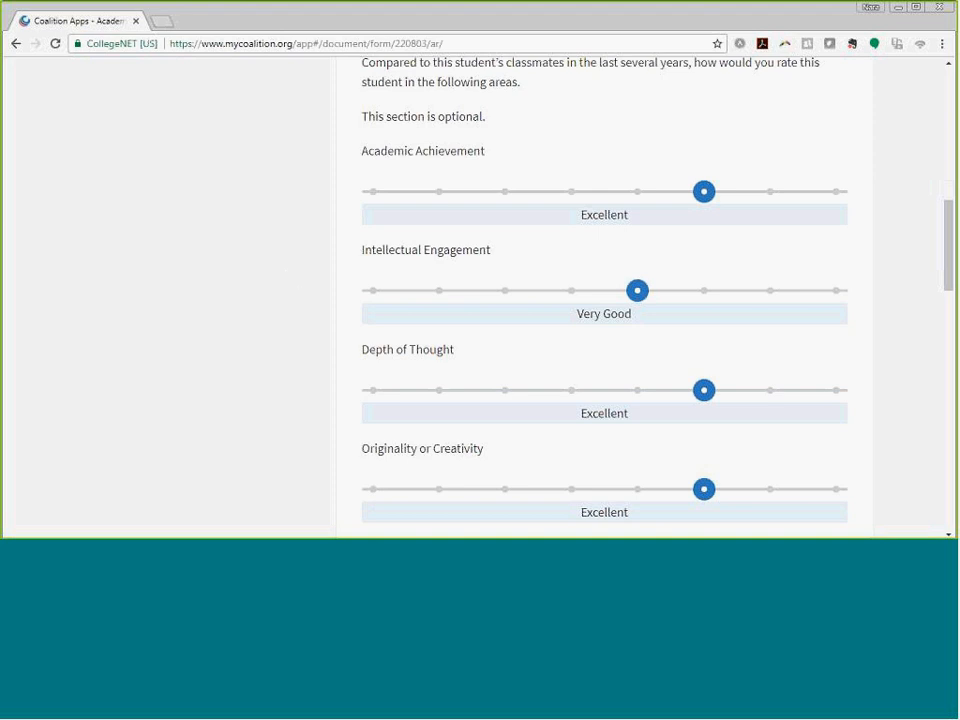
{"action": "left_click", "coordinate": [705, 192]}
{"action": "left_click", "coordinate": [658, 199]}
{"action": "left_click", "coordinate": [696, 195]}
{"action": "mouse_move", "coordinate": [704, 193]}
{"action": "left_mouse_down"}
{"action": "mouse_move", "coordinate": [590, 203]}
{"action": "mouse_move", "coordinate": [696, 195]}
{"action": "left_mouse_up"}
{"action": "scroll", "coordinate": [576, 152], "scroll_direction": "up", "scroll_amount": 1}
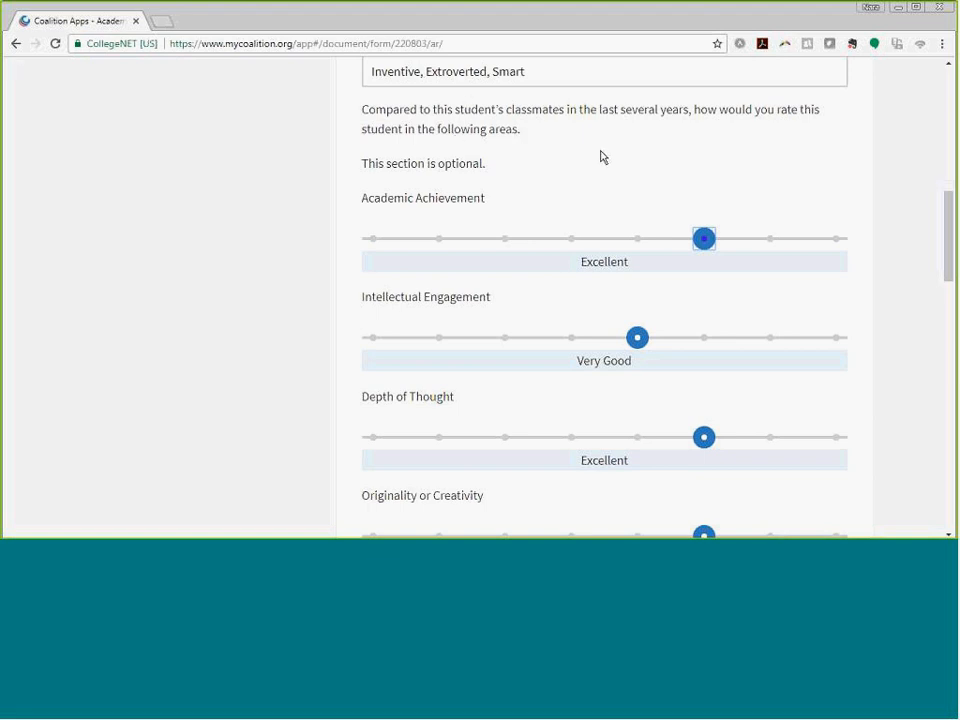
{"action": "left_click_drag", "start_coordinate": [696, 243], "coordinate": [674, 243]}
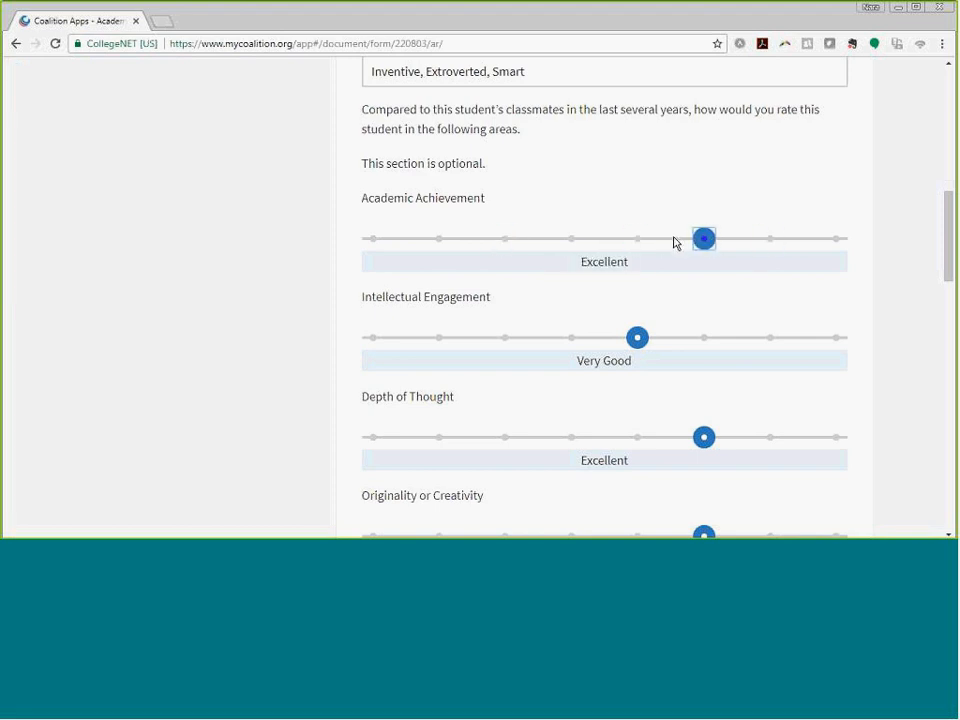
- Rate Intellectual Engagement Excellent and Depth of Thought Very Good
{"action": "left_click_drag", "start_coordinate": [636, 341], "coordinate": [673, 345]}
{"action": "scroll", "coordinate": [650, 338], "scroll_direction": "down", "scroll_amount": 1}
{"action": "left_click", "coordinate": [651, 346]}
{"action": "scroll", "coordinate": [654, 349], "scroll_direction": "down", "scroll_amount": 3}
{"action": "scroll", "coordinate": [629, 334], "scroll_direction": "down", "scroll_amount": 10}
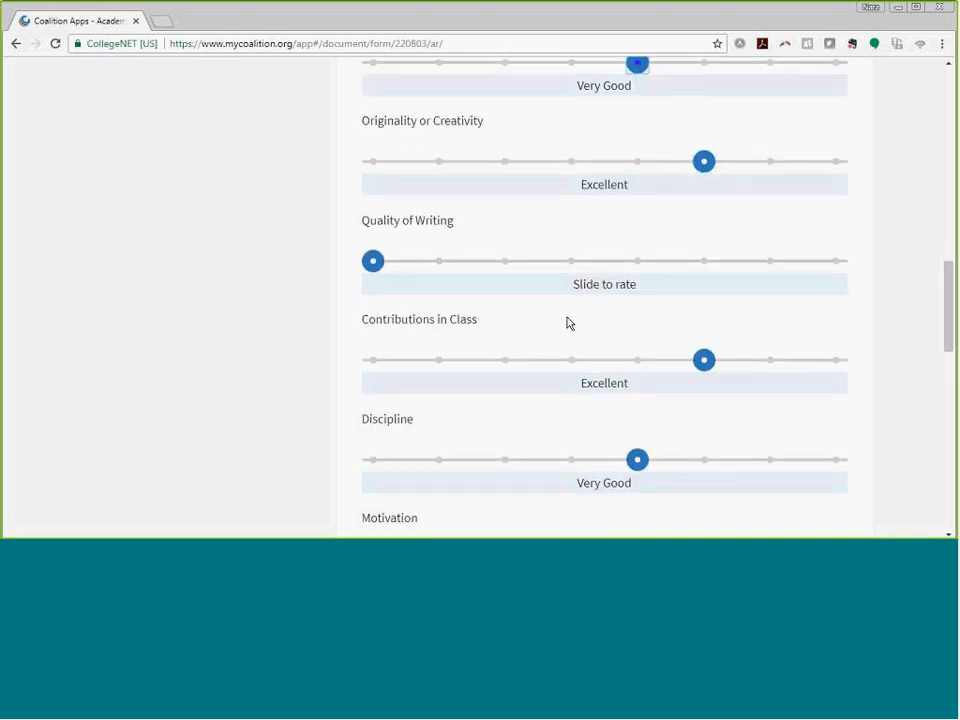
{"action": "scroll", "coordinate": [352, 323], "scroll_direction": "down", "scroll_amount": 2}
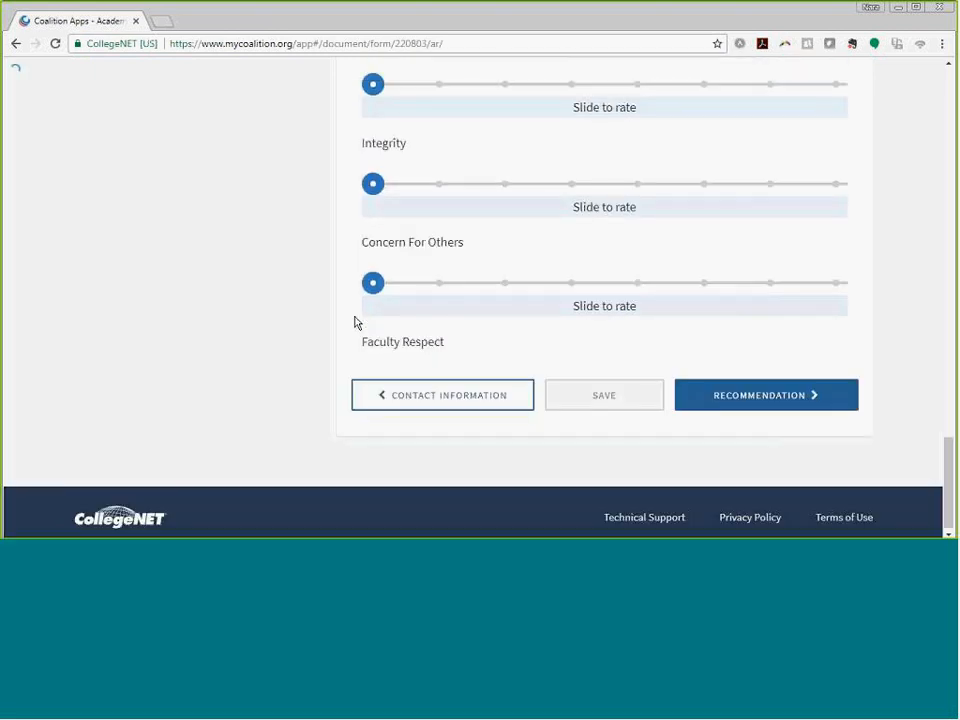
- Open the Recommendation section and read the 300–600 word guideline and the letter's guiding questions
{"action": "left_click", "coordinate": [741, 390]}
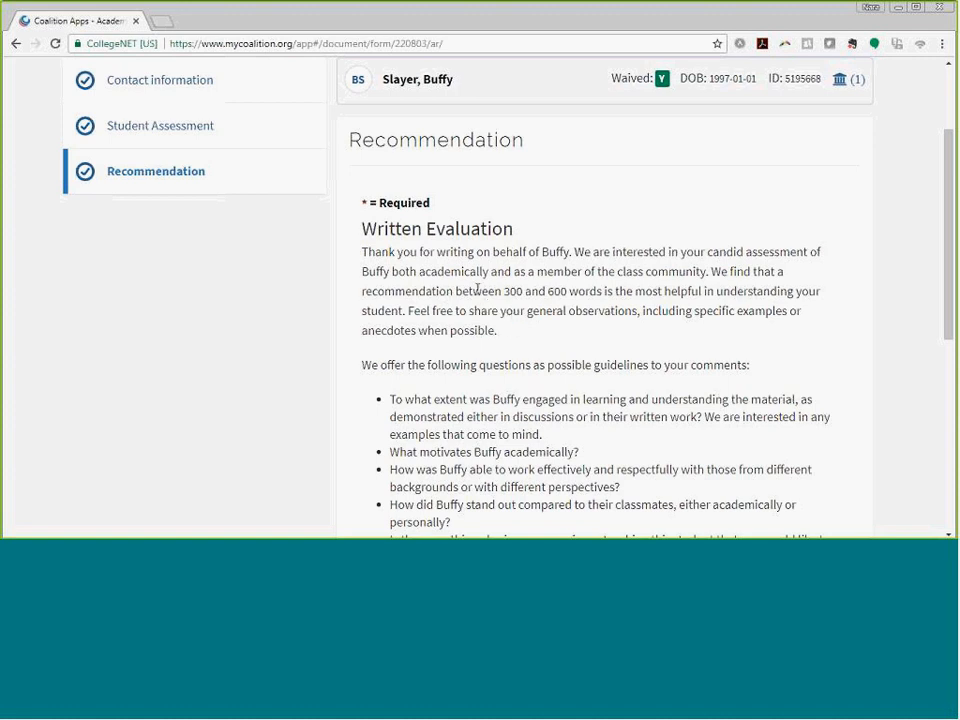
{"action": "left_click_drag", "start_coordinate": [710, 271], "coordinate": [820, 292]}
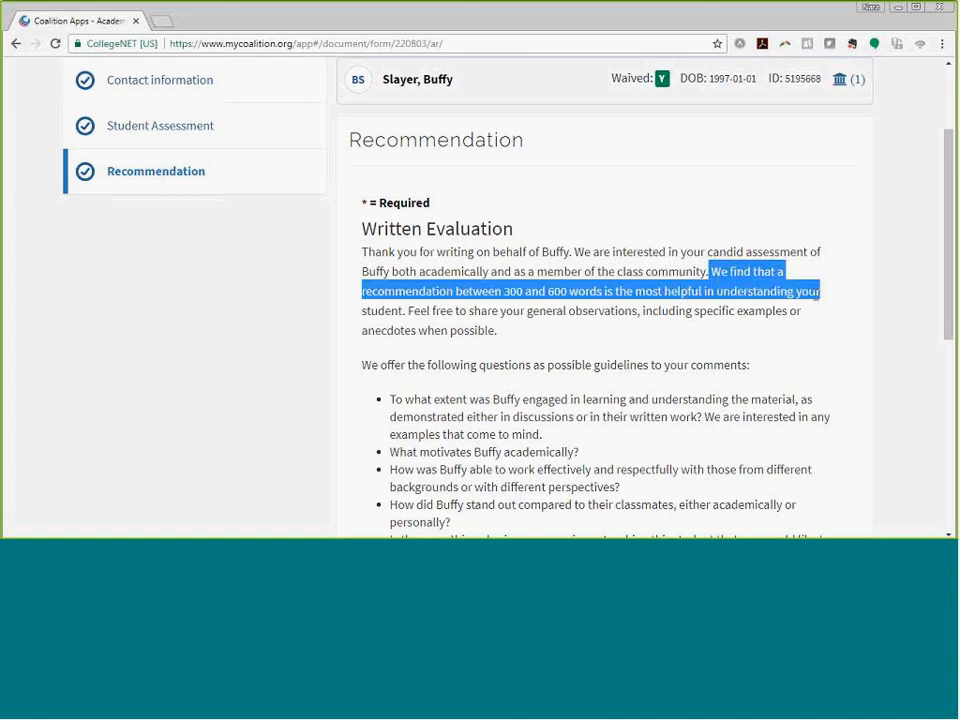
{"action": "left_click", "coordinate": [324, 320]}
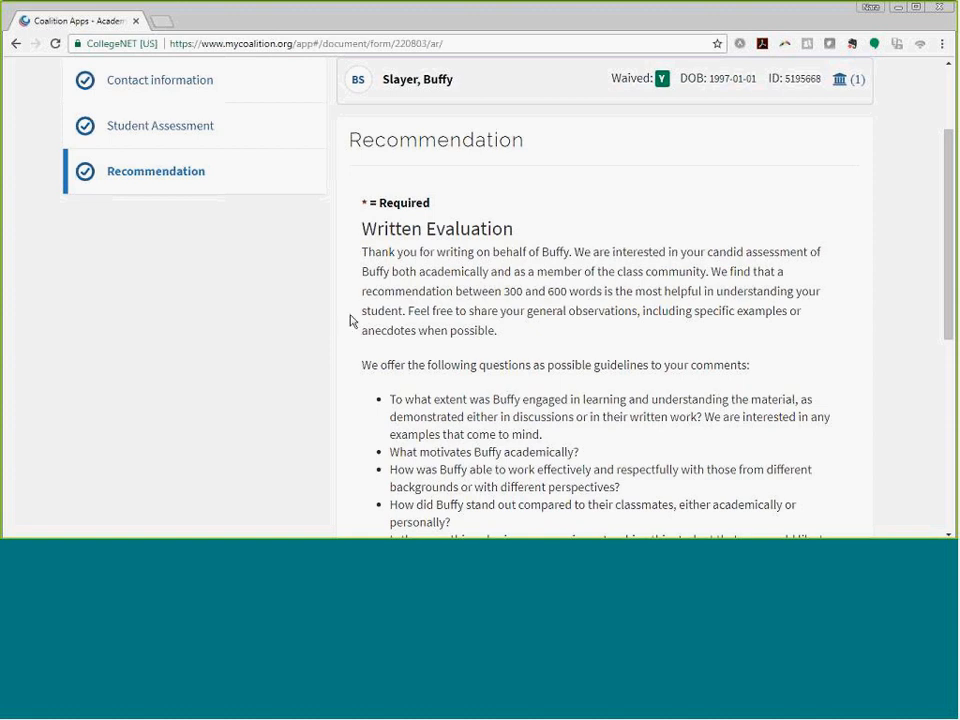
{"action": "scroll", "coordinate": [360, 319], "scroll_direction": "down", "scroll_amount": 3}
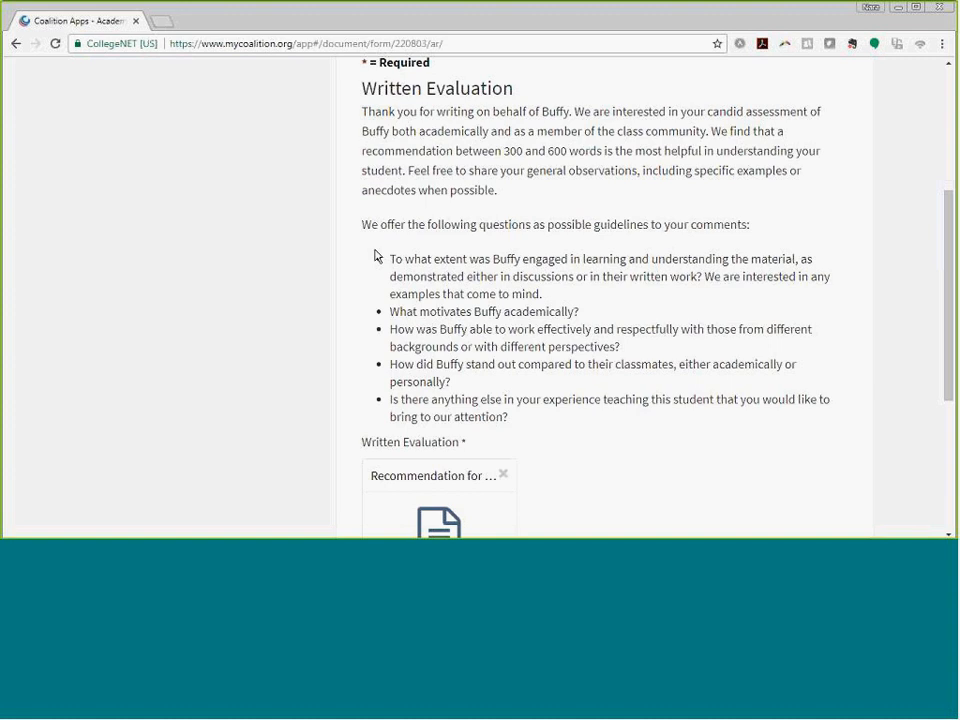
{"action": "left_click_drag", "start_coordinate": [391, 258], "coordinate": [518, 427]}
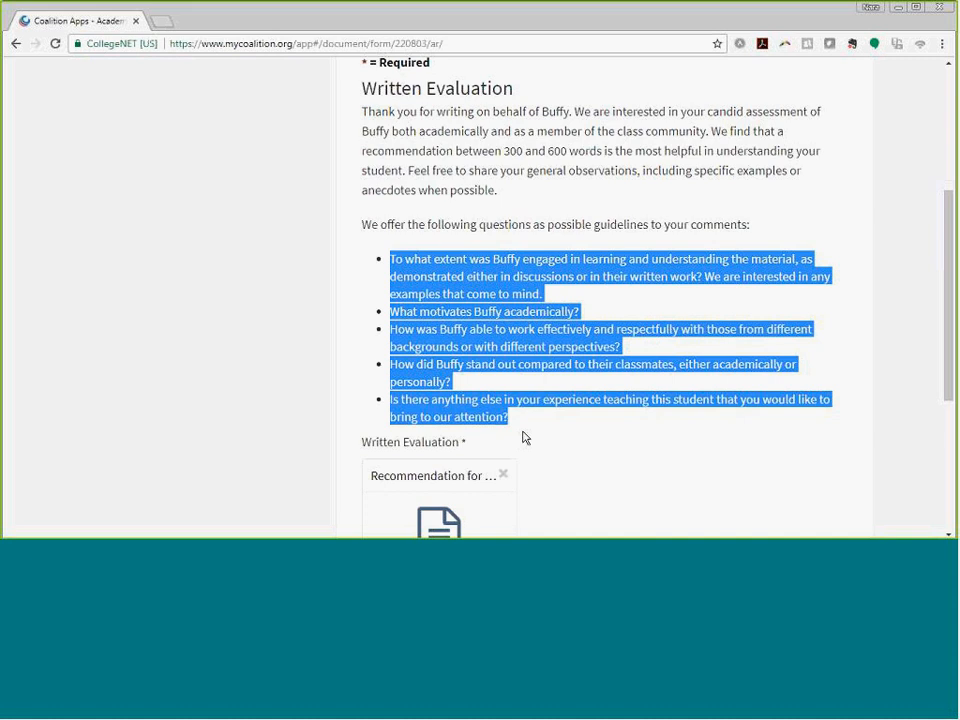
{"action": "left_click", "coordinate": [526, 438]}
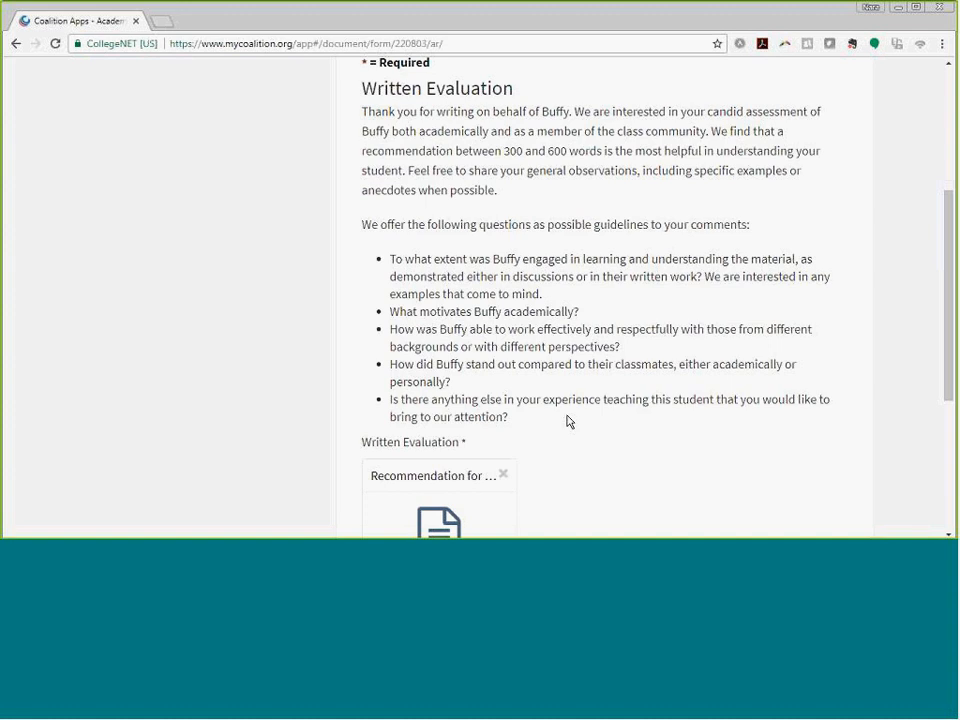
{"action": "scroll", "coordinate": [567, 421], "scroll_direction": "down", "scroll_amount": 1}
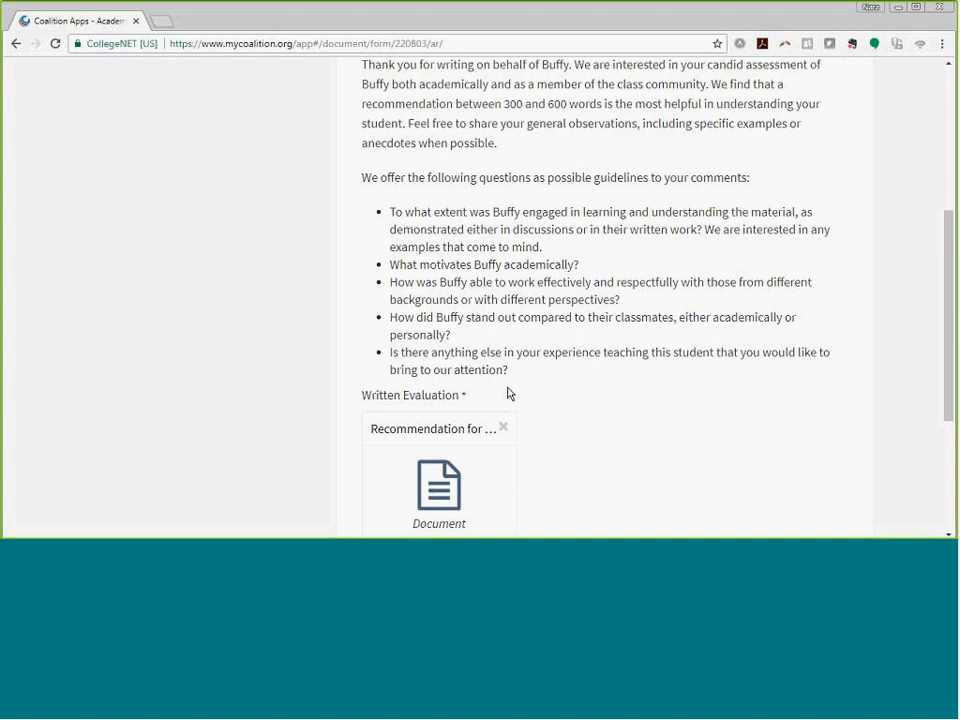
{"action": "scroll", "coordinate": [512, 369], "scroll_direction": "down", "scroll_amount": 1}
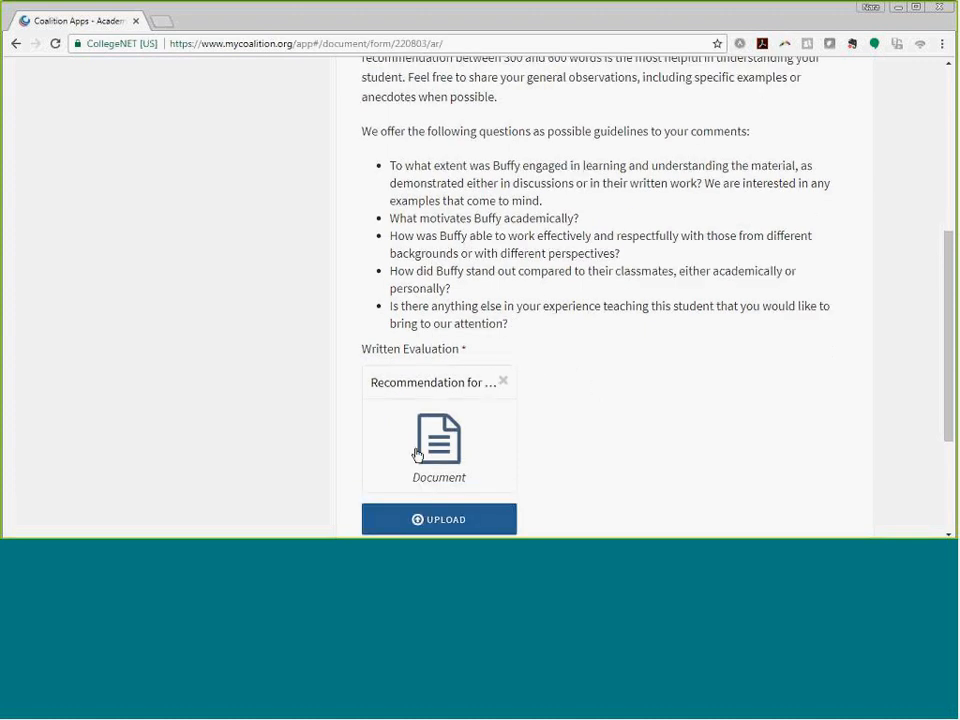
{"action": "scroll", "coordinate": [637, 497], "scroll_direction": "down", "scroll_amount": 1}
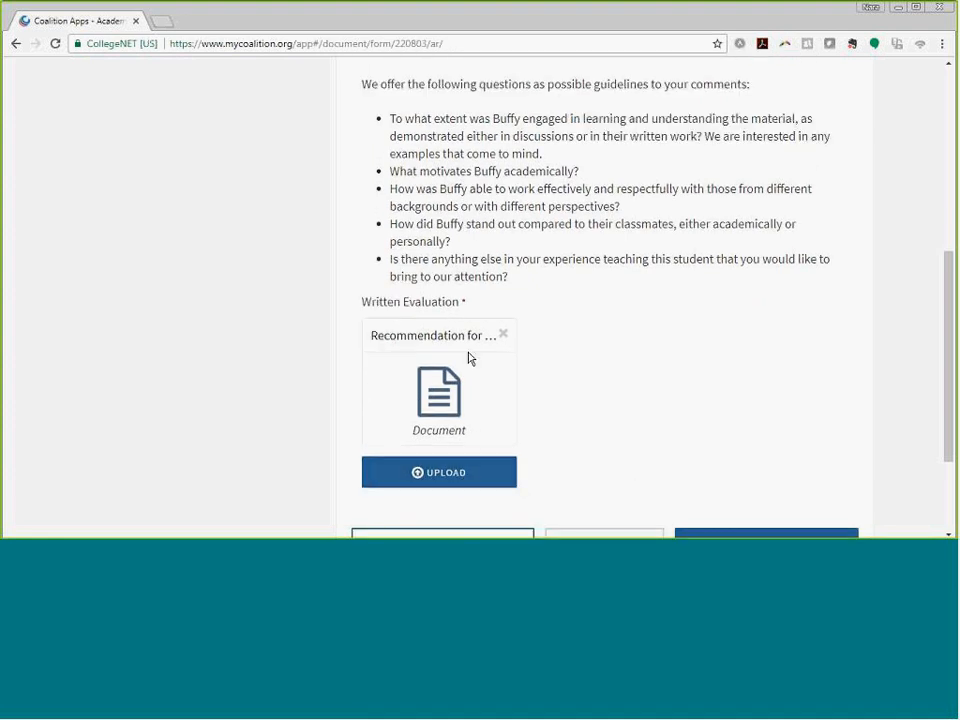
{"action": "left_click", "coordinate": [441, 483]}
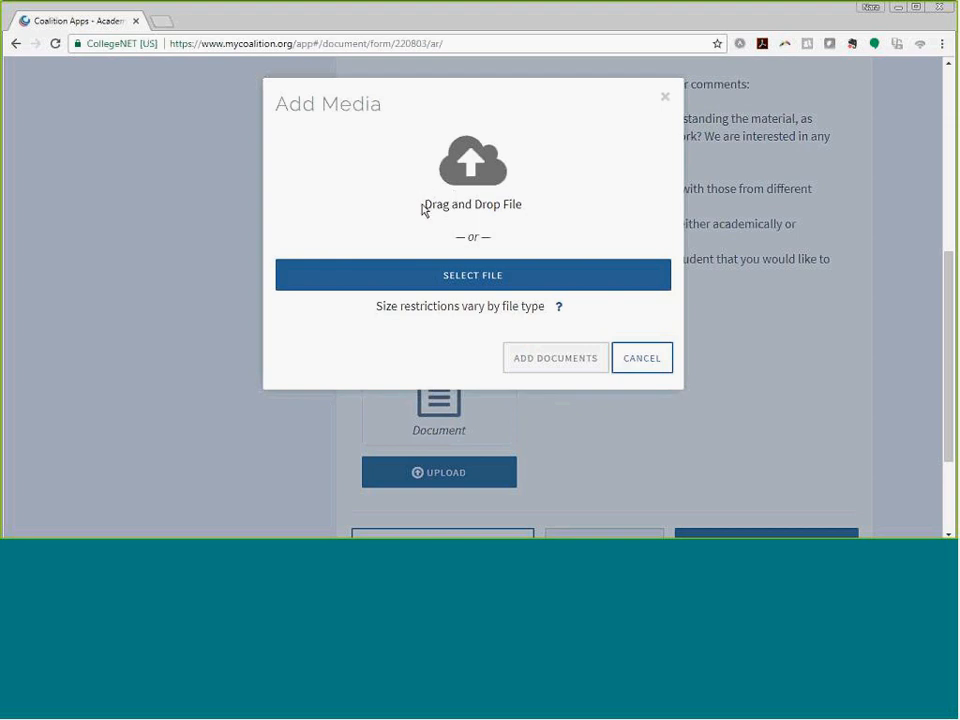
{"action": "left_click", "coordinate": [499, 278]}
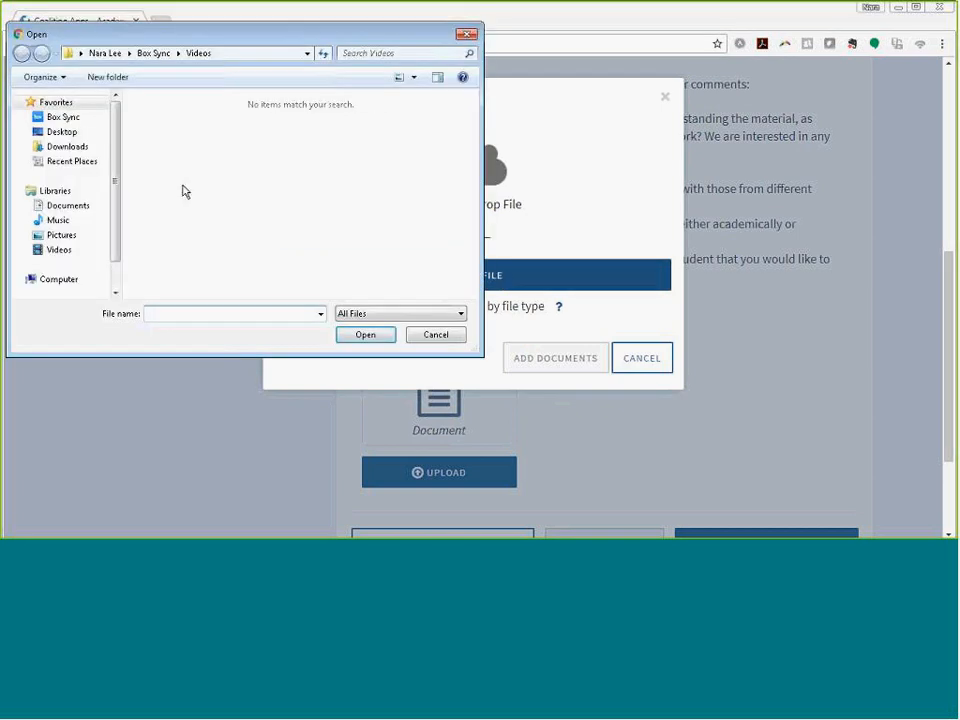
{"action": "left_click", "coordinate": [432, 338]}
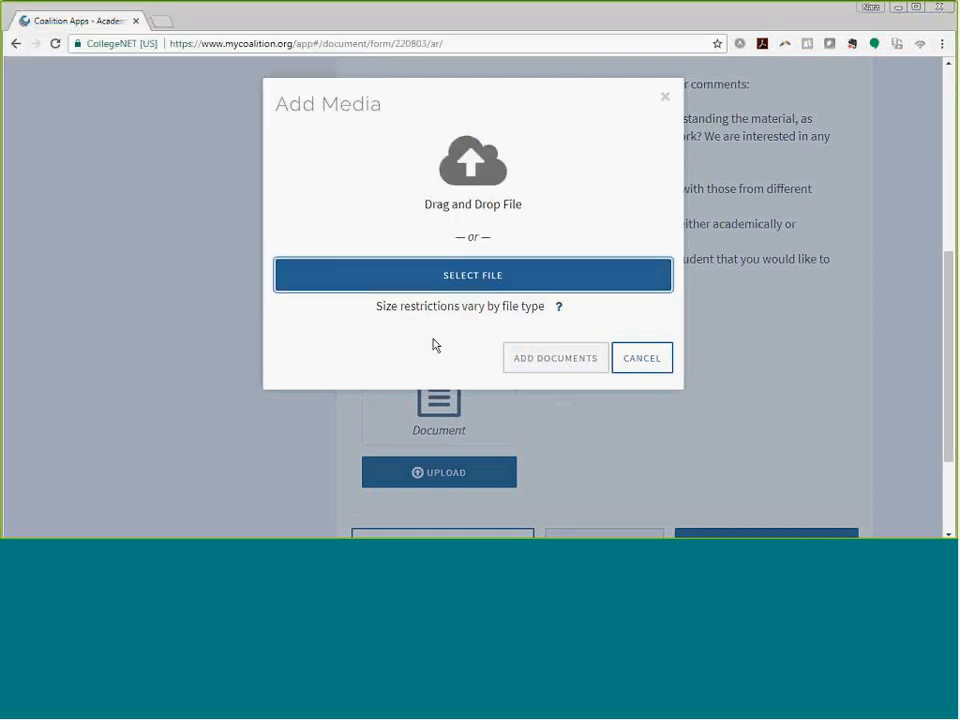
{"action": "left_click", "coordinate": [558, 308]}
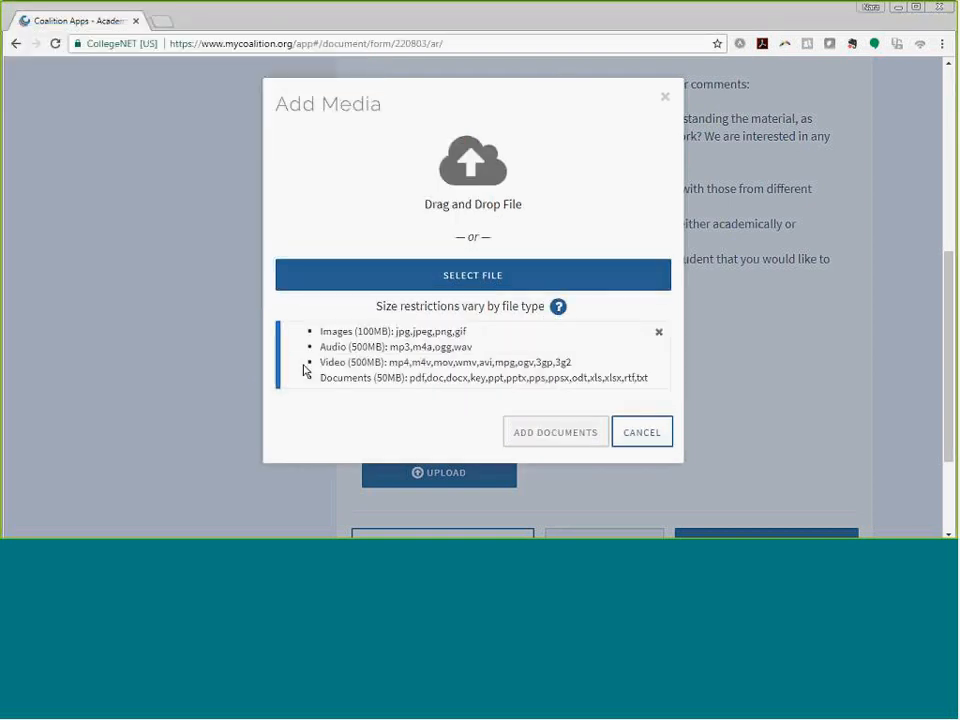
{"action": "left_click", "coordinate": [635, 433]}
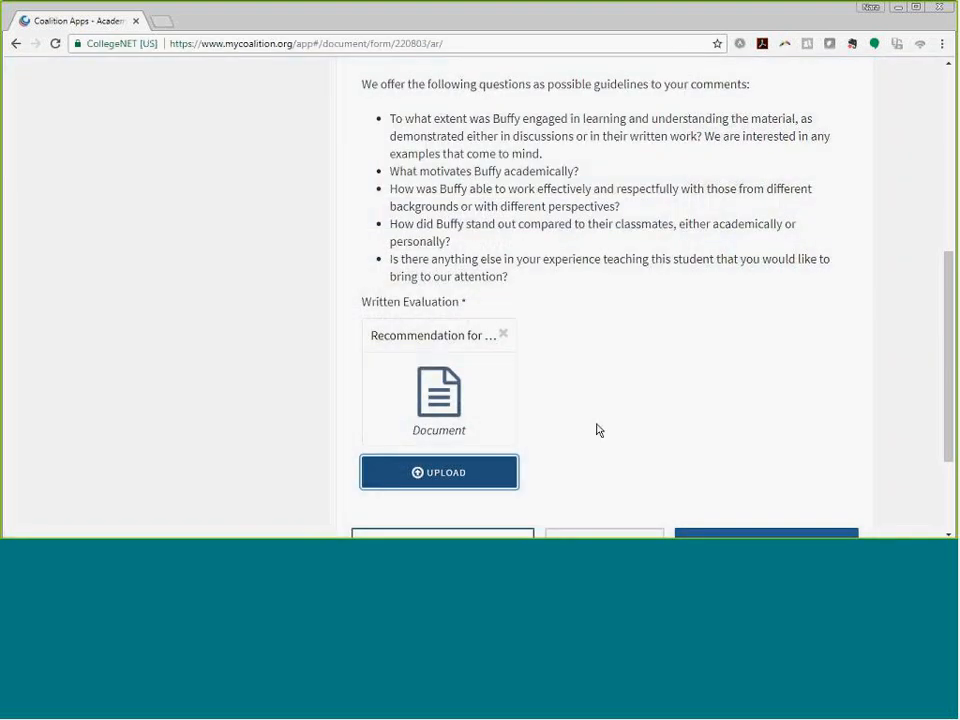
{"action": "scroll", "coordinate": [600, 420], "scroll_direction": "down", "scroll_amount": 3}
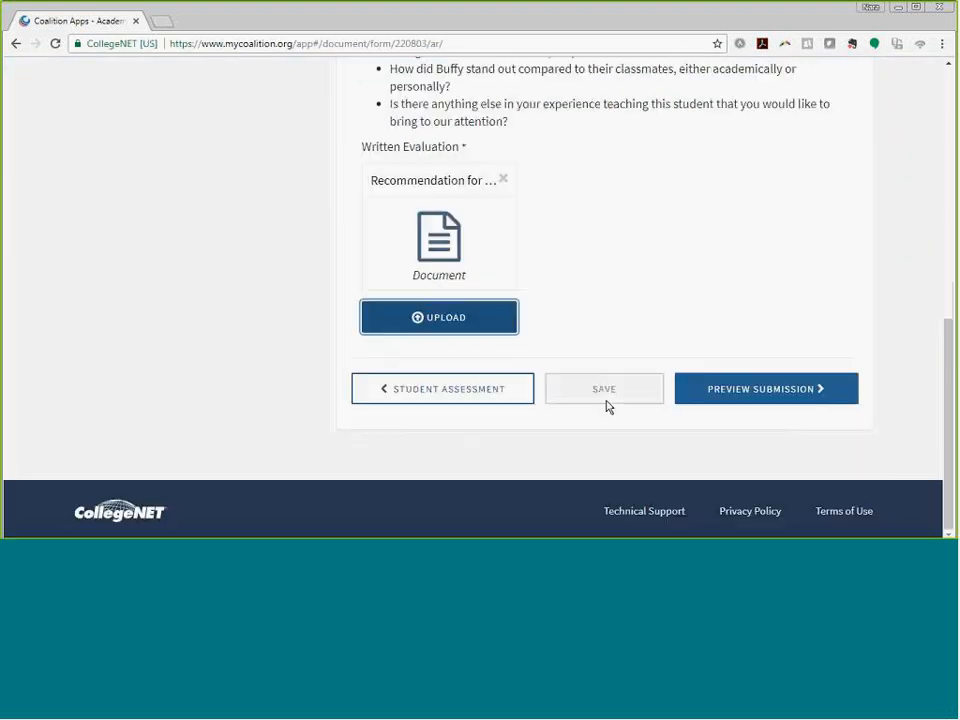
{"action": "left_click", "coordinate": [733, 396]}
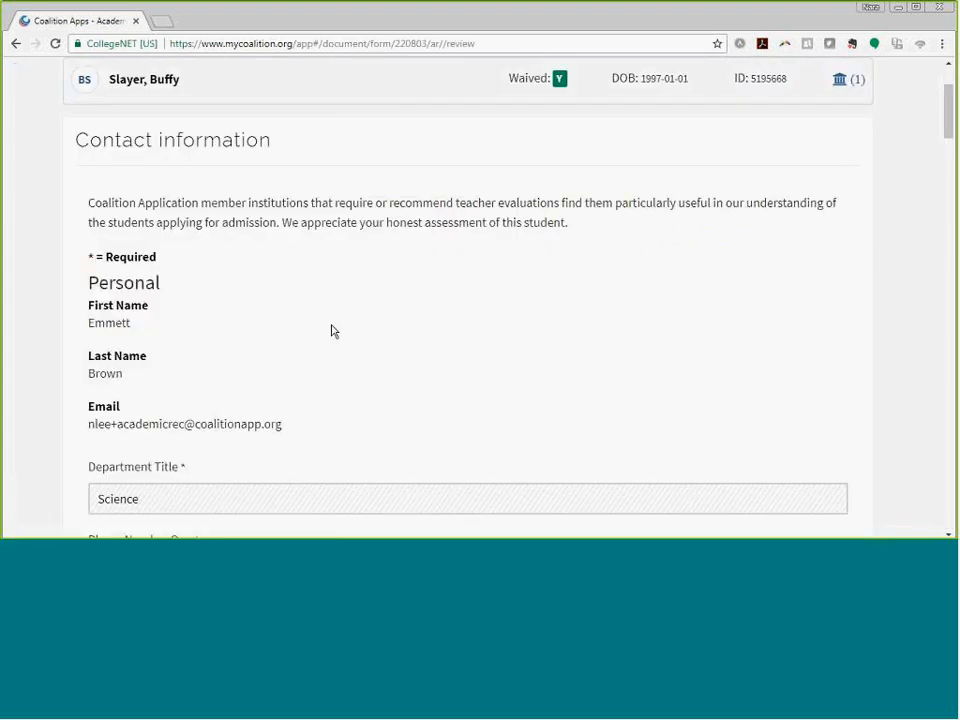
- Scroll the review page to the October 22, 2017 letter preview and the Submit Recommendation button
{"action": "scroll", "coordinate": [332, 325], "scroll_direction": "down", "scroll_amount": 4}
{"action": "scroll", "coordinate": [333, 324], "scroll_direction": "down", "scroll_amount": 9}
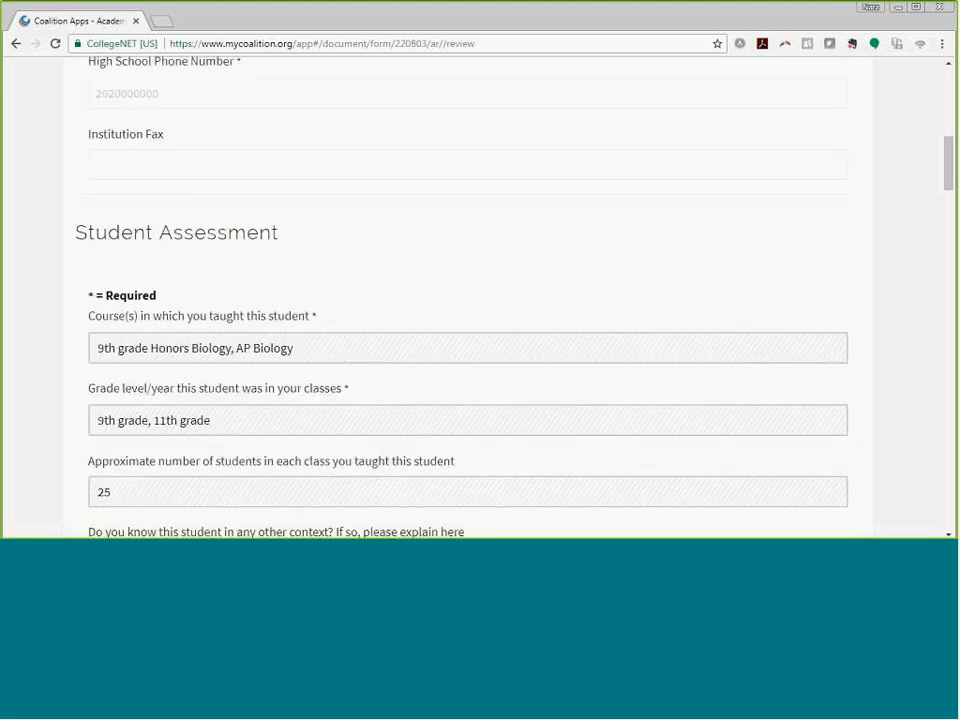
{"action": "scroll", "coordinate": [336, 330], "scroll_direction": "down", "scroll_amount": 5}
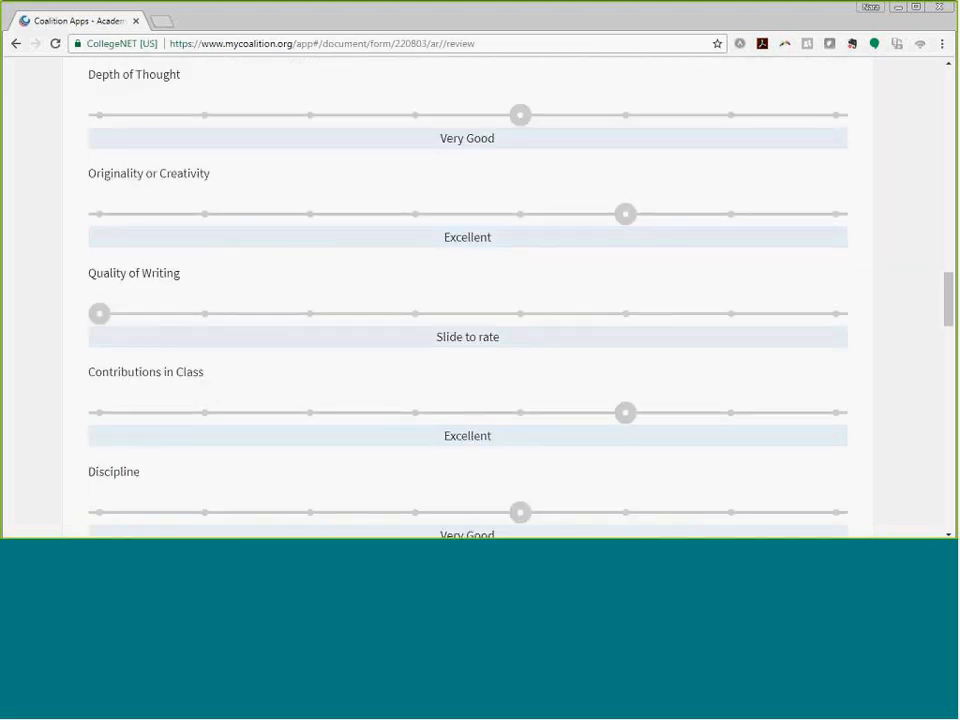
{"action": "scroll", "coordinate": [336, 326], "scroll_direction": "up", "scroll_amount": 2}
{"action": "scroll", "coordinate": [336, 321], "scroll_direction": "down", "scroll_amount": 3}
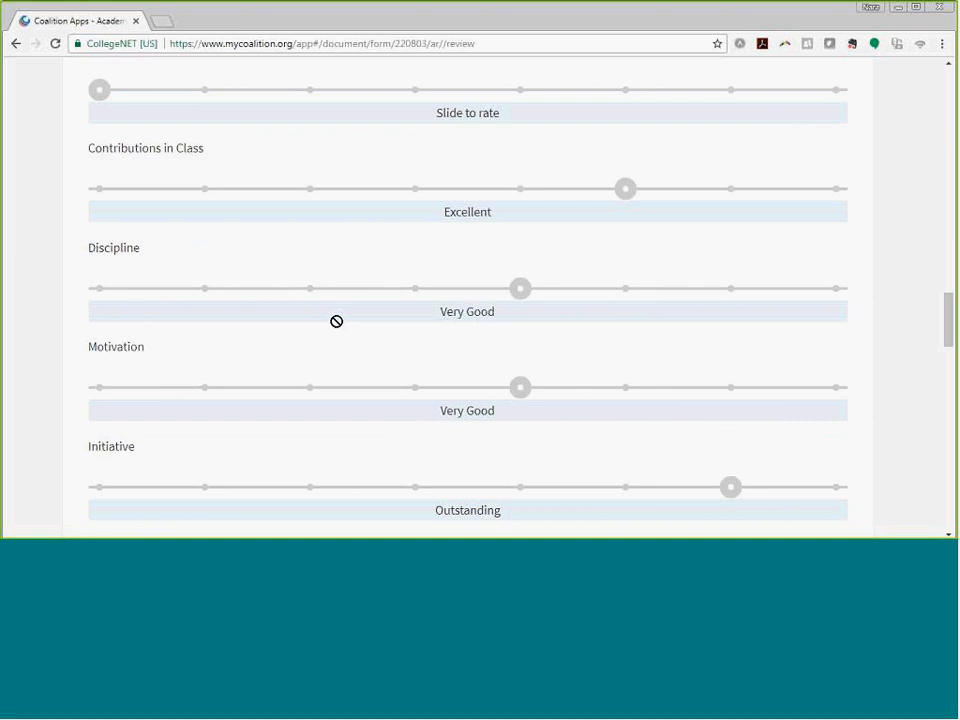
{"action": "scroll", "coordinate": [336, 321], "scroll_direction": "down", "scroll_amount": 11}
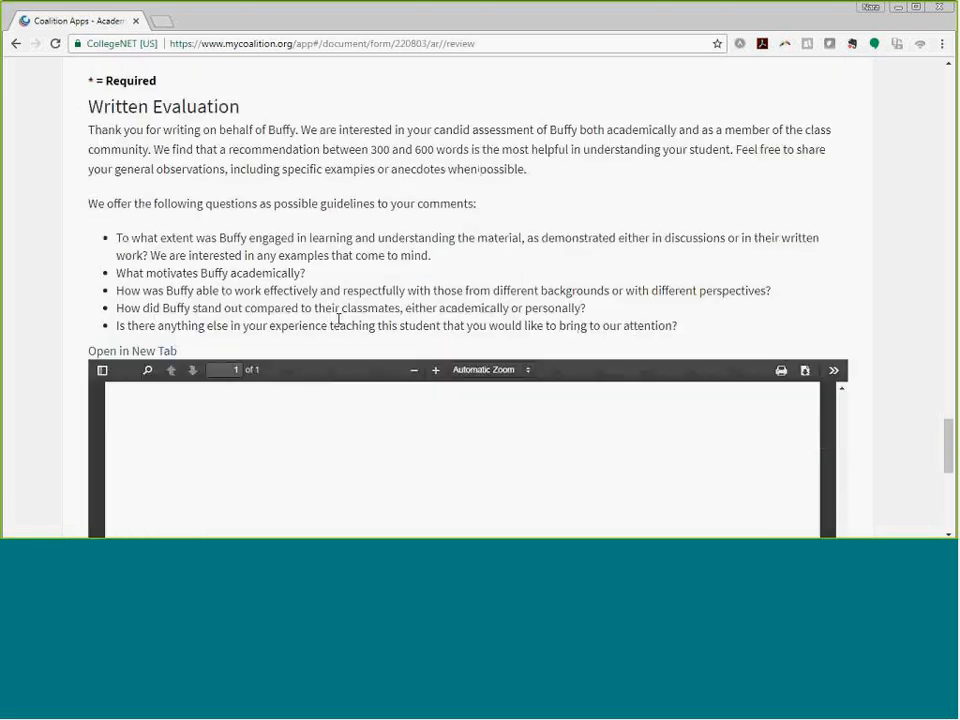
{"action": "scroll", "coordinate": [339, 326], "scroll_direction": "up", "scroll_amount": 1}
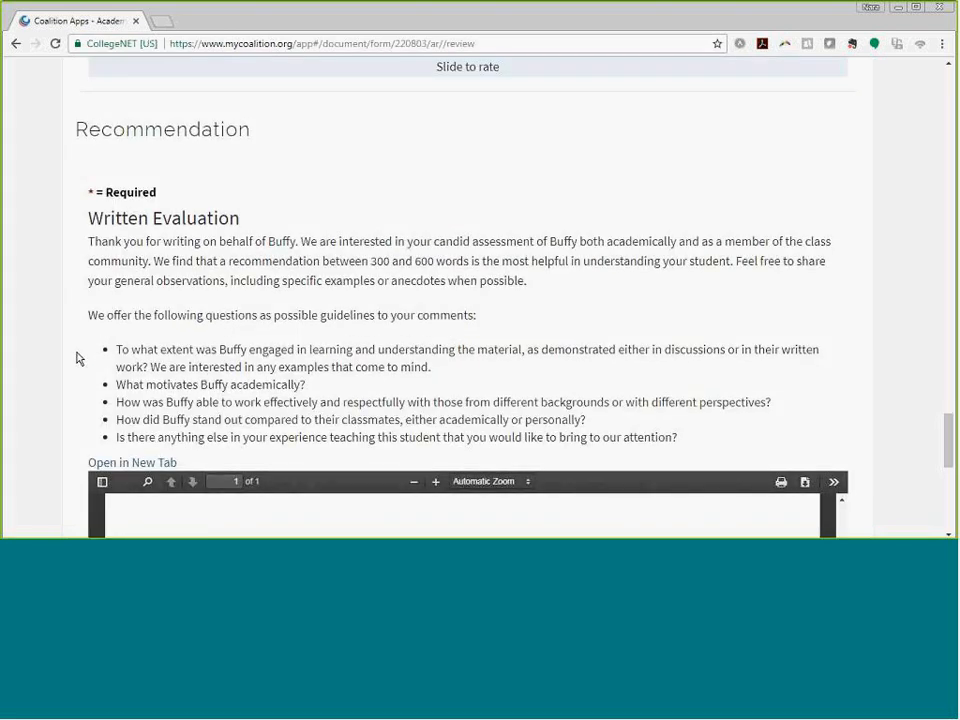
{"action": "scroll", "coordinate": [78, 358], "scroll_direction": "down", "scroll_amount": 1}
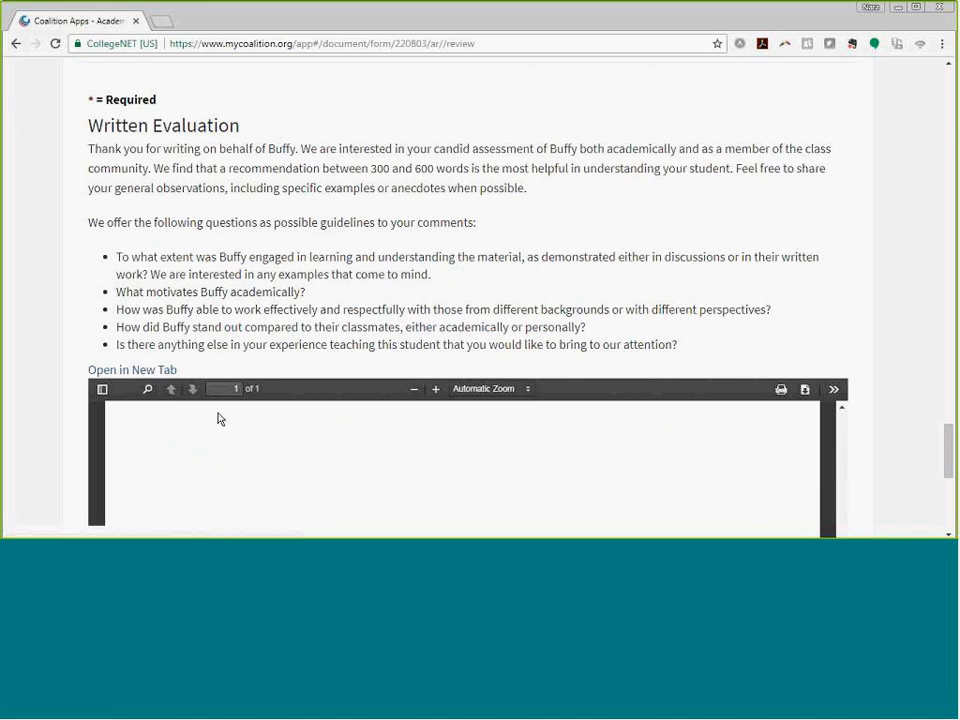
{"action": "scroll", "coordinate": [229, 400], "scroll_direction": "down", "scroll_amount": 2}
{"action": "scroll", "coordinate": [229, 400], "scroll_direction": "up", "scroll_amount": 5}
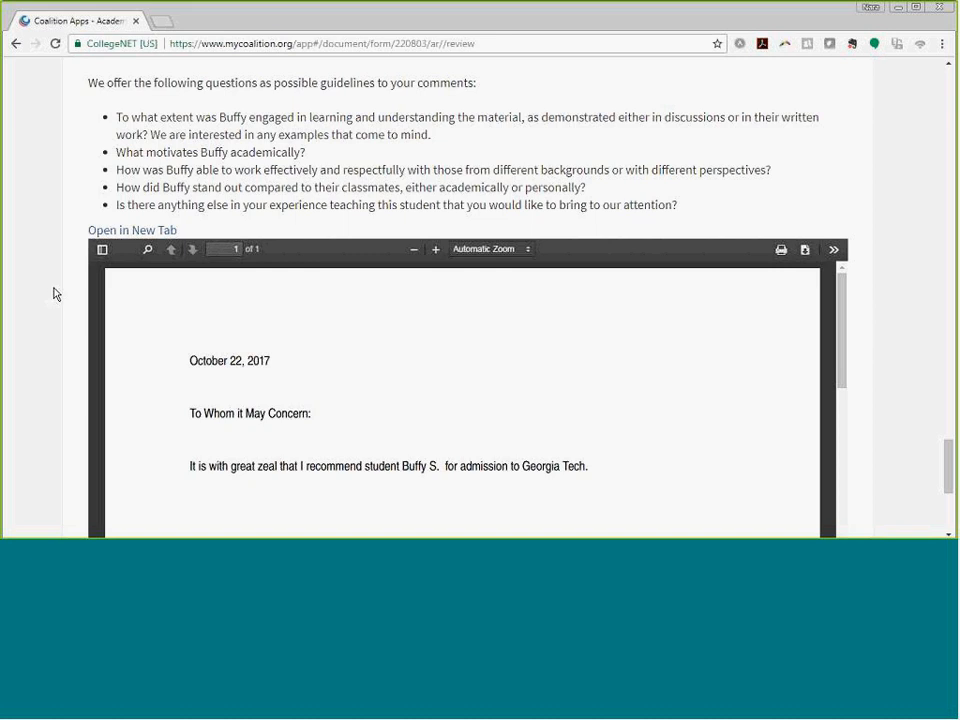
{"action": "scroll", "coordinate": [54, 292], "scroll_direction": "up", "scroll_amount": 1}
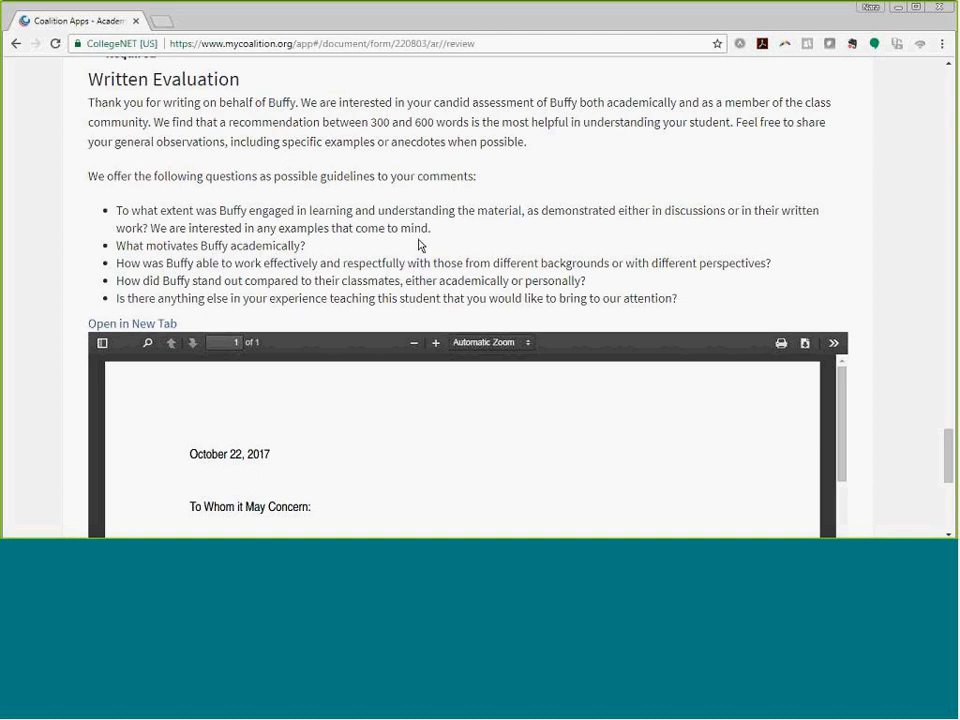
{"action": "scroll", "coordinate": [141, 276], "scroll_direction": "down", "scroll_amount": 4}
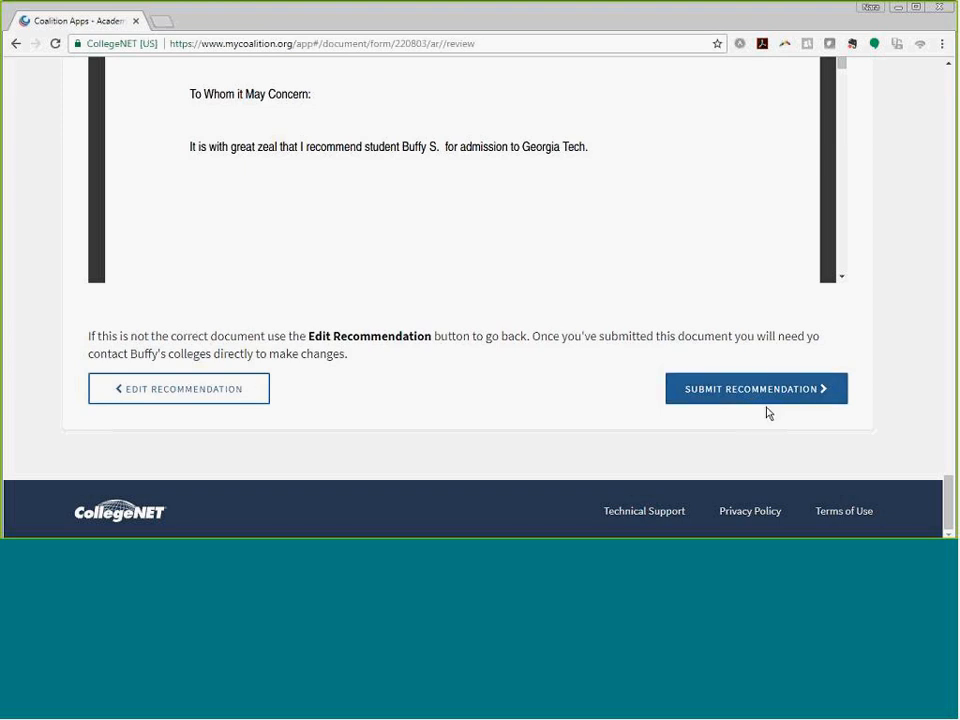
{"action": "left_click_drag", "start_coordinate": [948, 503], "coordinate": [952, 80]}
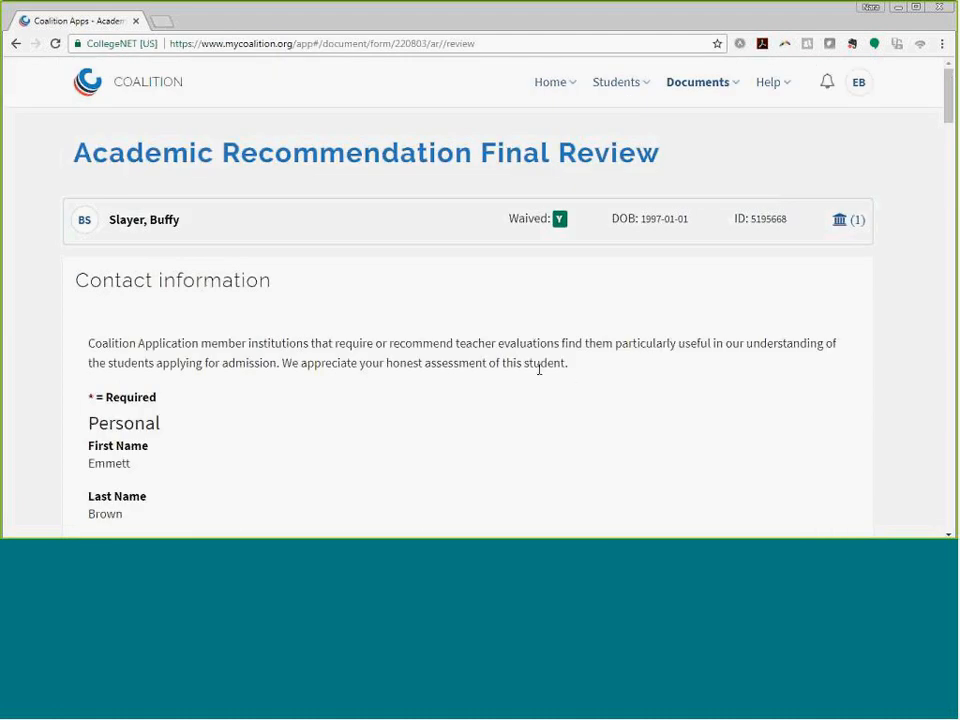